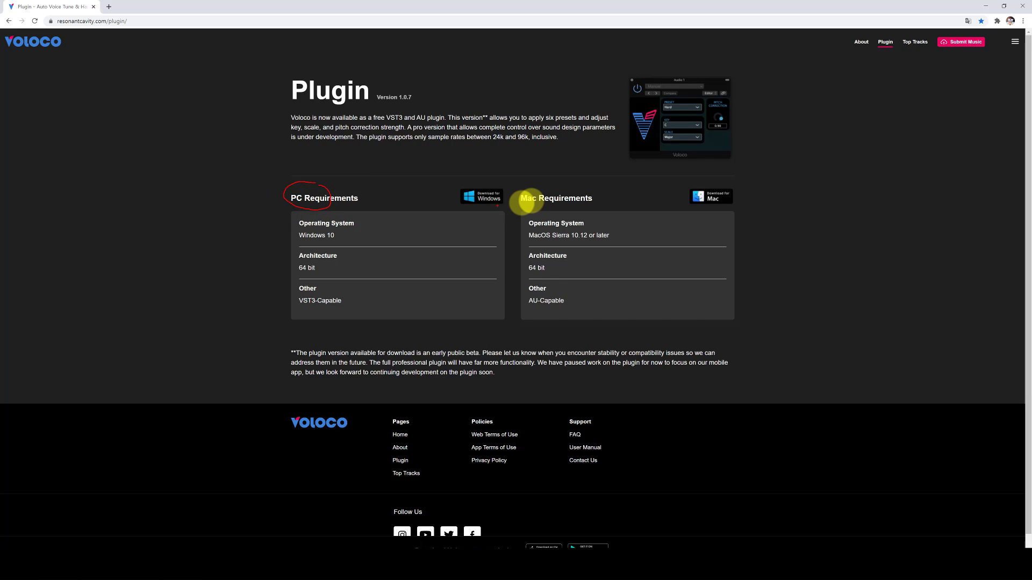
{"action": "left_click_drag", "start_coordinate": [513, 206], "coordinate": [549, 202]}
{"action": "mouse_move", "coordinate": [463, 177]}
{"action": "left_mouse_down"}
{"action": "mouse_move", "coordinate": [476, 189]}
{"action": "mouse_move", "coordinate": [503, 168]}
{"action": "left_mouse_up"}
{"action": "left_click_drag", "start_coordinate": [689, 180], "coordinate": [720, 163]}
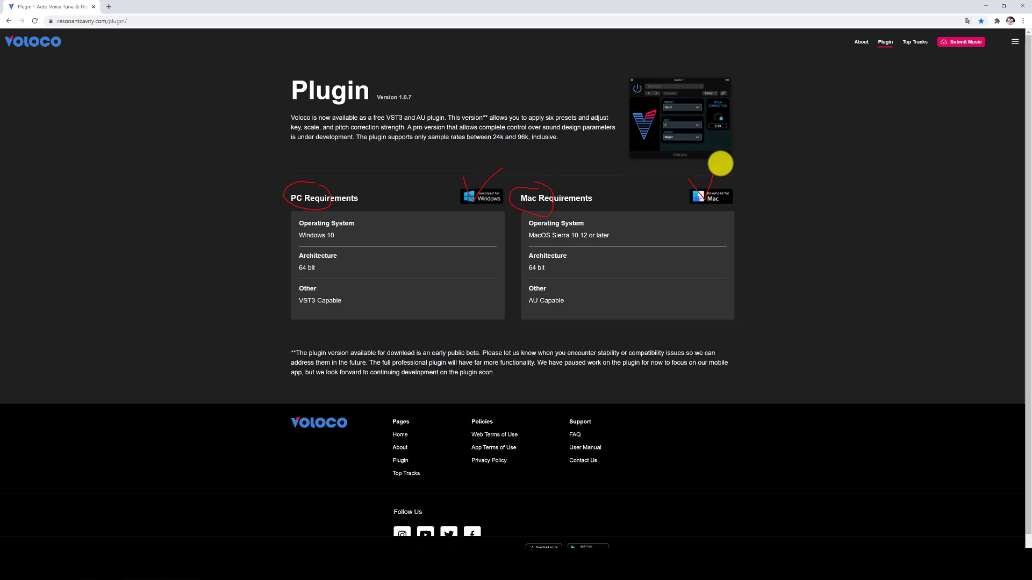
{"action": "mouse_move", "coordinate": [414, 146]}
{"action": "left_mouse_down"}
{"action": "mouse_move", "coordinate": [470, 150]}
{"action": "mouse_move", "coordinate": [456, 177]}
{"action": "left_mouse_up"}
{"action": "left_click_drag", "start_coordinate": [471, 169], "coordinate": [571, 164]}
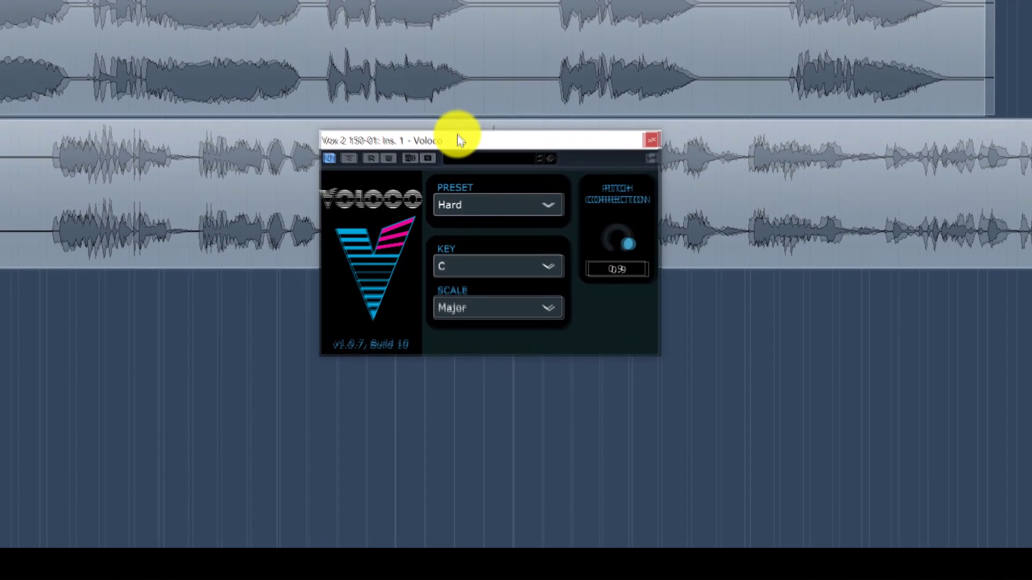
Step: Reposition the Voloco plugin window and look through its preset, key and scale choices
{"action": "left_click_drag", "start_coordinate": [459, 140], "coordinate": [487, 214]}
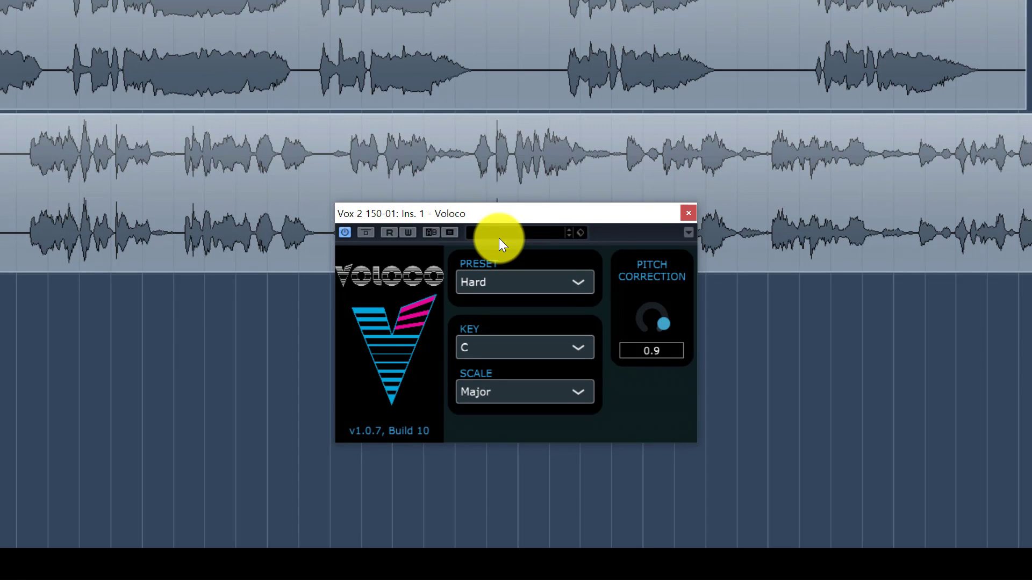
{"action": "left_click", "coordinate": [512, 282]}
{"action": "left_click", "coordinate": [512, 283]}
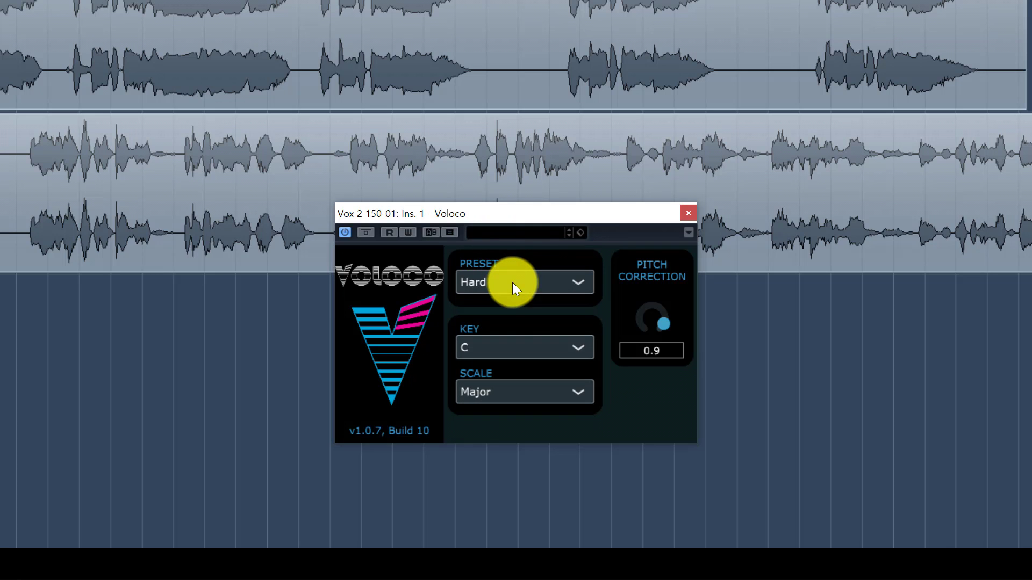
{"action": "left_click", "coordinate": [517, 349]}
{"action": "left_click", "coordinate": [518, 349]}
{"action": "left_click", "coordinate": [514, 393]}
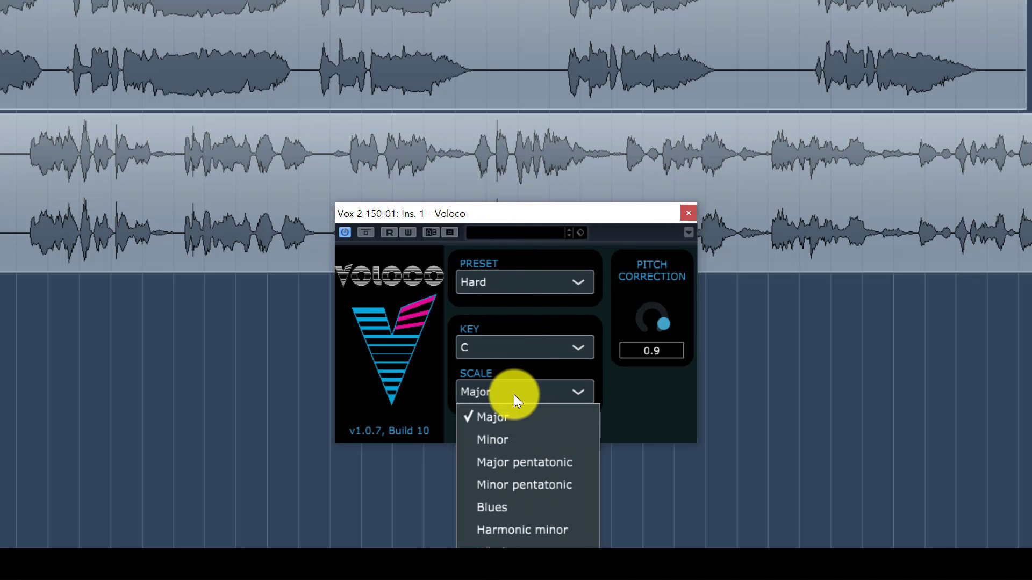
{"action": "left_click", "coordinate": [667, 390]}
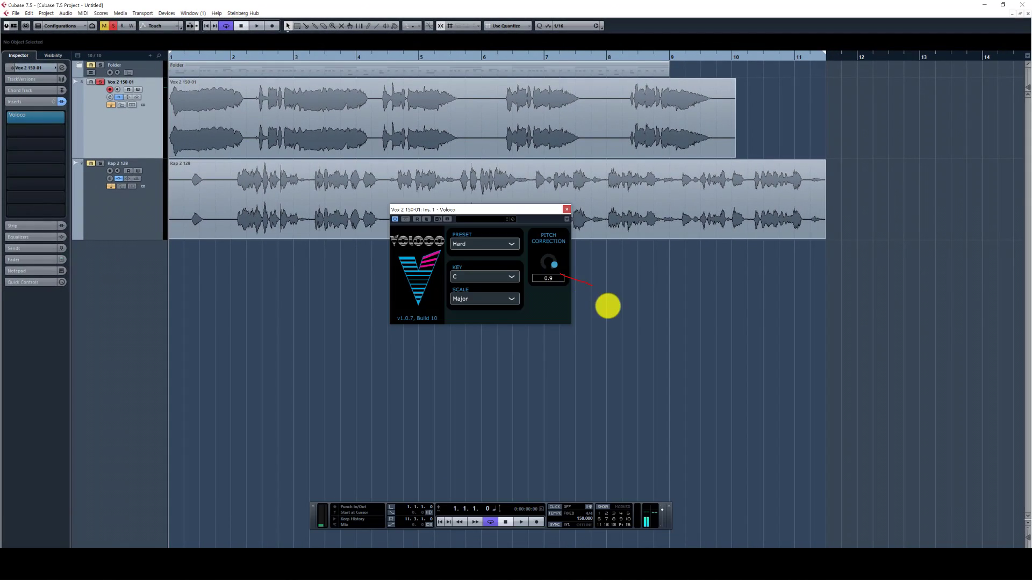
{"action": "mouse_move", "coordinate": [607, 305]}
{"action": "left_mouse_down"}
{"action": "mouse_move", "coordinate": [631, 305]}
{"action": "mouse_move", "coordinate": [644, 276]}
{"action": "left_mouse_up"}
{"action": "left_click_drag", "start_coordinate": [641, 276], "coordinate": [644, 292]}
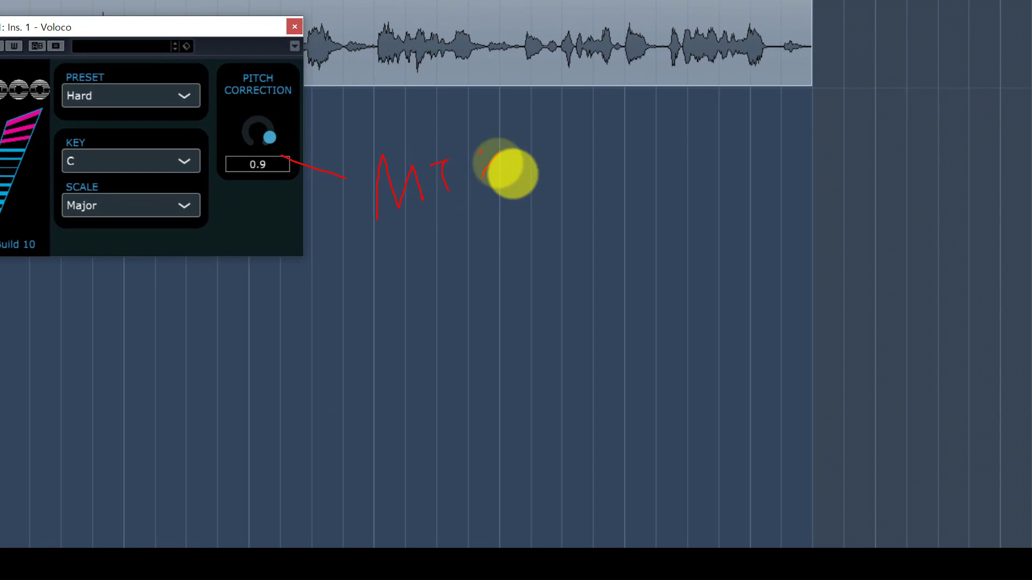
{"action": "left_click_drag", "start_coordinate": [498, 163], "coordinate": [499, 155]}
{"action": "left_click_drag", "start_coordinate": [486, 156], "coordinate": [516, 176]}
{"action": "mouse_move", "coordinate": [128, 107]}
{"action": "left_mouse_down"}
{"action": "mouse_move", "coordinate": [97, 52]}
{"action": "mouse_move", "coordinate": [110, 110]}
{"action": "left_mouse_up"}
{"action": "mouse_move", "coordinate": [265, 139]}
{"action": "left_mouse_down"}
{"action": "mouse_move", "coordinate": [246, 114]}
{"action": "mouse_move", "coordinate": [215, 133]}
{"action": "mouse_move", "coordinate": [248, 153]}
{"action": "mouse_move", "coordinate": [234, 123]}
{"action": "mouse_move", "coordinate": [250, 103]}
{"action": "mouse_move", "coordinate": [289, 137]}
{"action": "mouse_move", "coordinate": [295, 110]}
{"action": "left_mouse_up"}
{"action": "left_click_drag", "start_coordinate": [385, 218], "coordinate": [512, 208]}
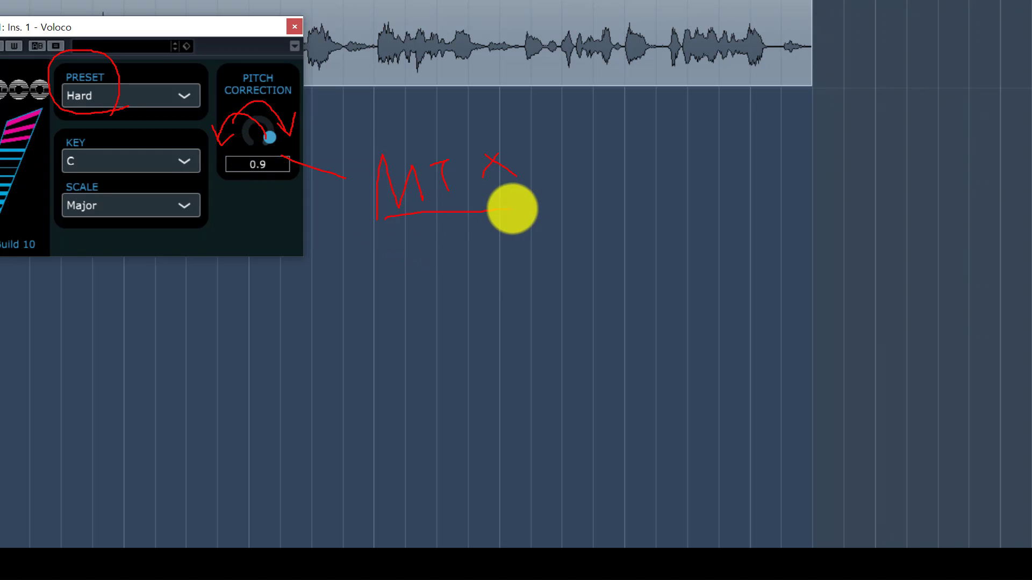
{"action": "mouse_move", "coordinate": [373, 251]}
{"action": "left_mouse_down"}
{"action": "mouse_move", "coordinate": [385, 288]}
{"action": "mouse_move", "coordinate": [400, 272]}
{"action": "mouse_move", "coordinate": [415, 284]}
{"action": "mouse_move", "coordinate": [432, 244]}
{"action": "mouse_move", "coordinate": [452, 280]}
{"action": "left_mouse_up"}
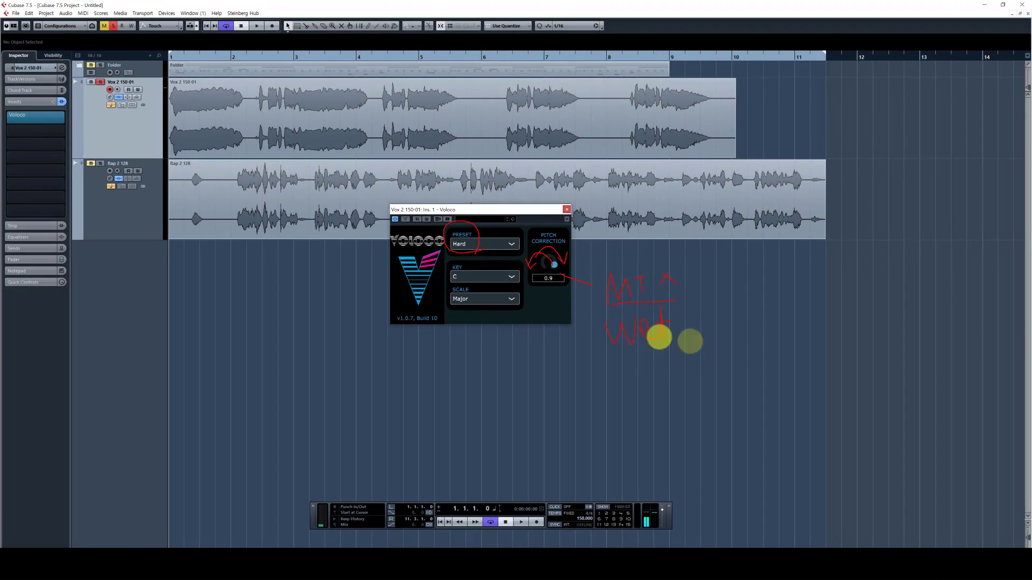
{"action": "key", "text": "Escape"}
Step: Select the Hard preset in Voloco and shift the plugin window slightly
{"action": "left_click", "coordinate": [505, 248]}
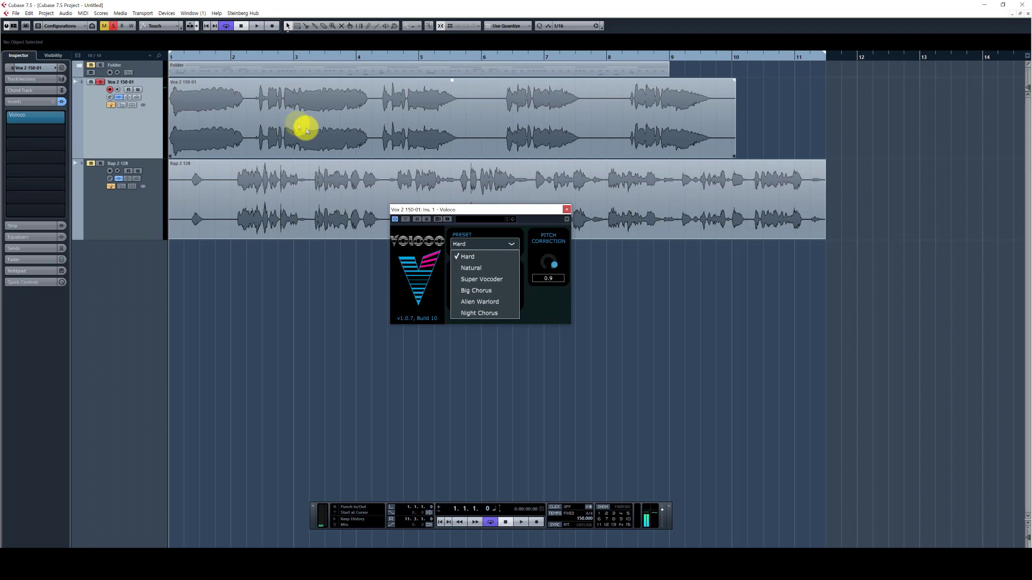
{"action": "left_click", "coordinate": [469, 259]}
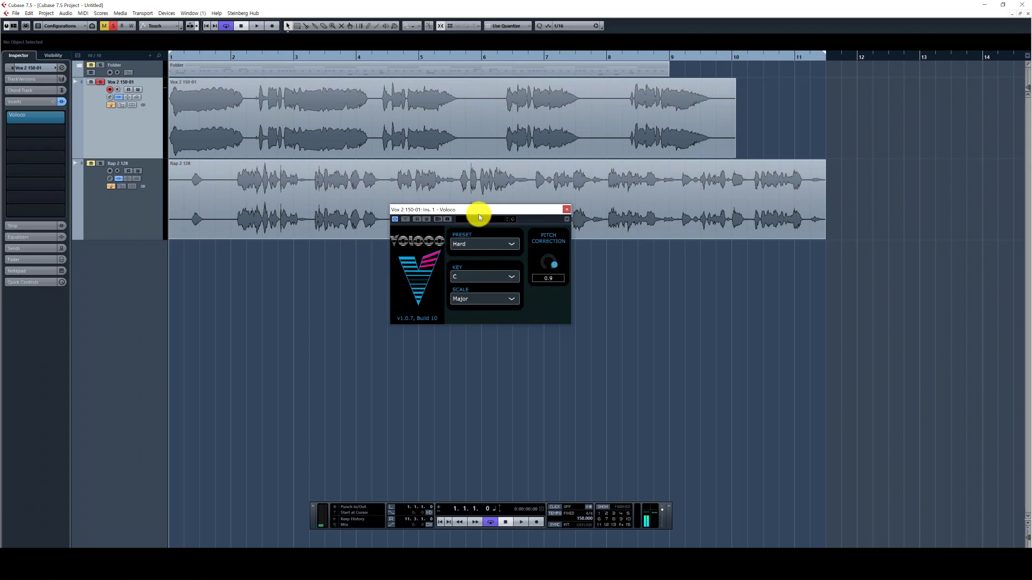
{"action": "left_click_drag", "start_coordinate": [478, 212], "coordinate": [477, 215]}
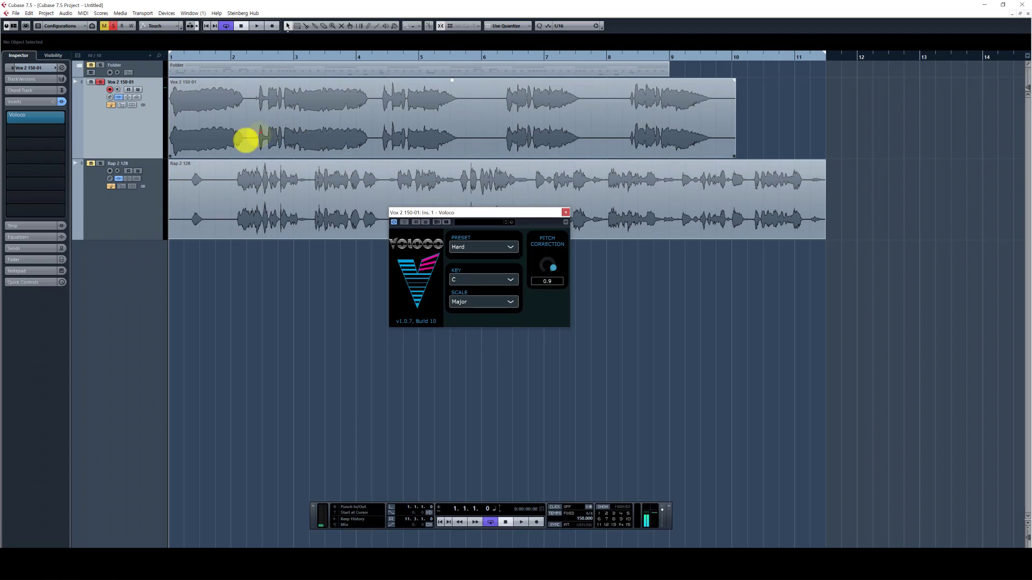
{"action": "left_click_drag", "start_coordinate": [247, 138], "coordinate": [207, 151]}
{"action": "left_click_drag", "start_coordinate": [445, 291], "coordinate": [496, 294]}
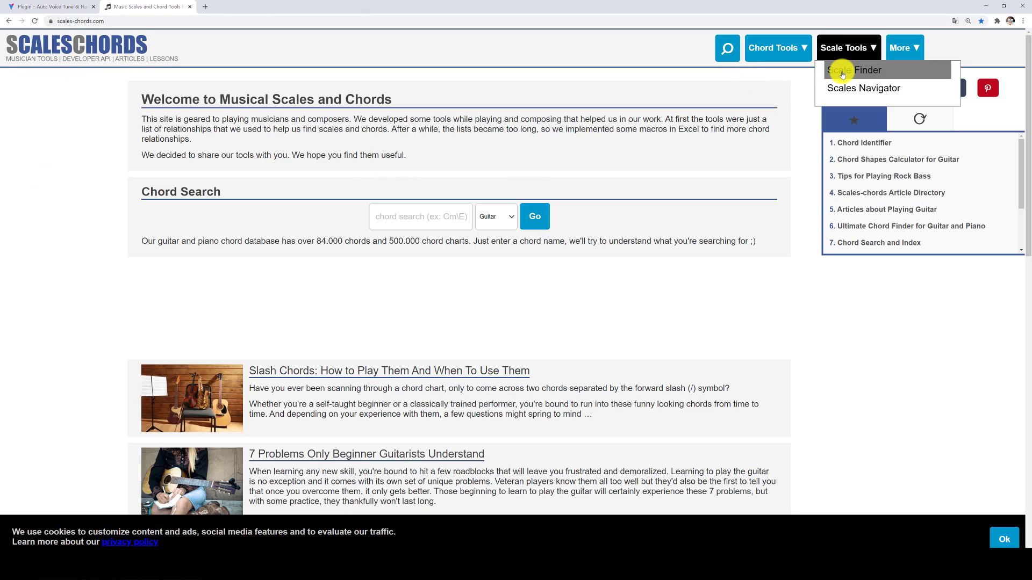
Step: Open the Scale Finder on the Scales-Chords site and search for scales containing the notes A, B and C
{"action": "left_click", "coordinate": [843, 69]}
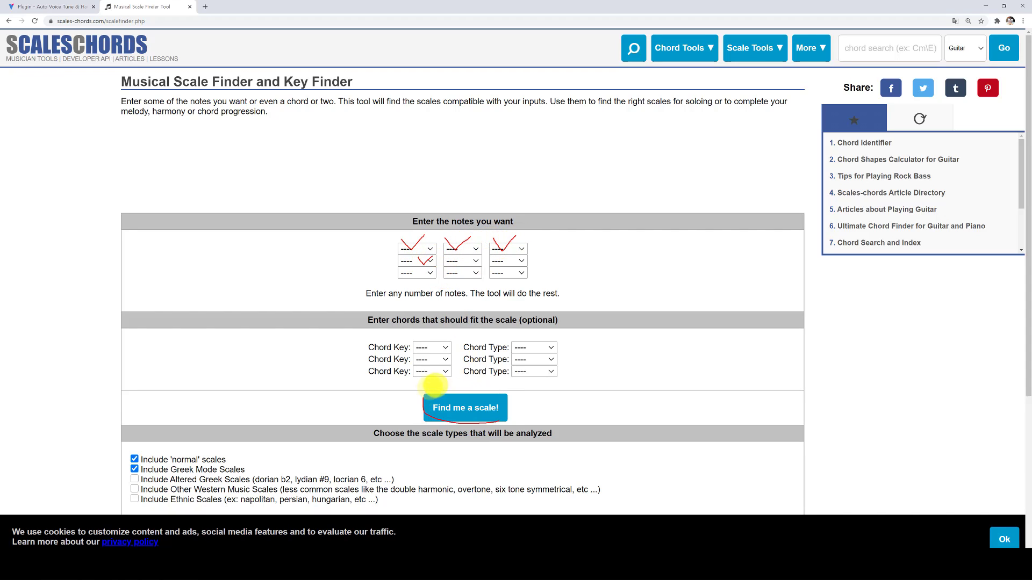
{"action": "left_click", "coordinate": [429, 252]}
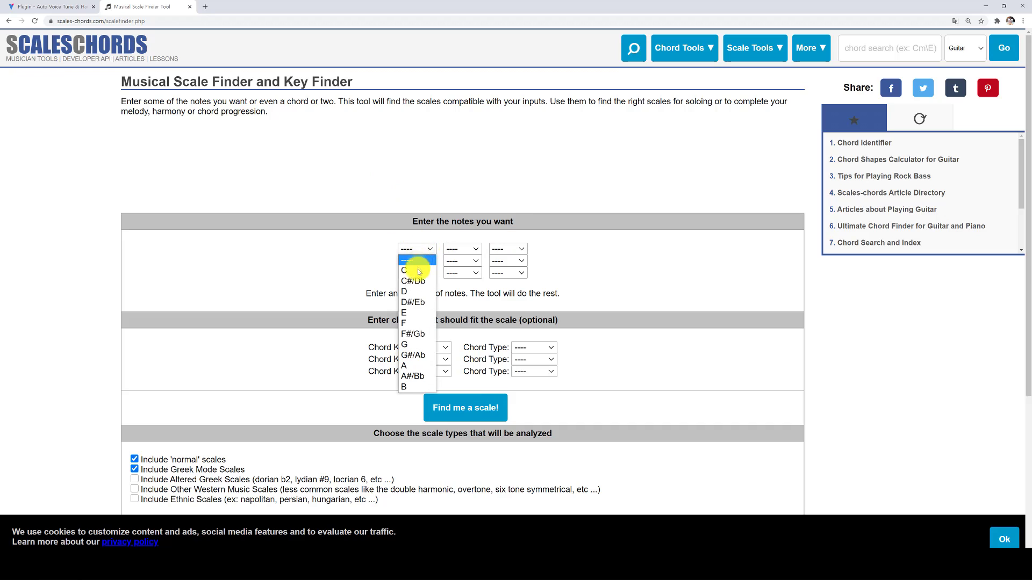
{"action": "left_click", "coordinate": [417, 366]}
{"action": "left_click", "coordinate": [462, 249]}
{"action": "left_click", "coordinate": [461, 387]}
{"action": "left_click", "coordinate": [508, 249]}
{"action": "left_click", "coordinate": [502, 270]}
{"action": "left_click", "coordinate": [465, 408]}
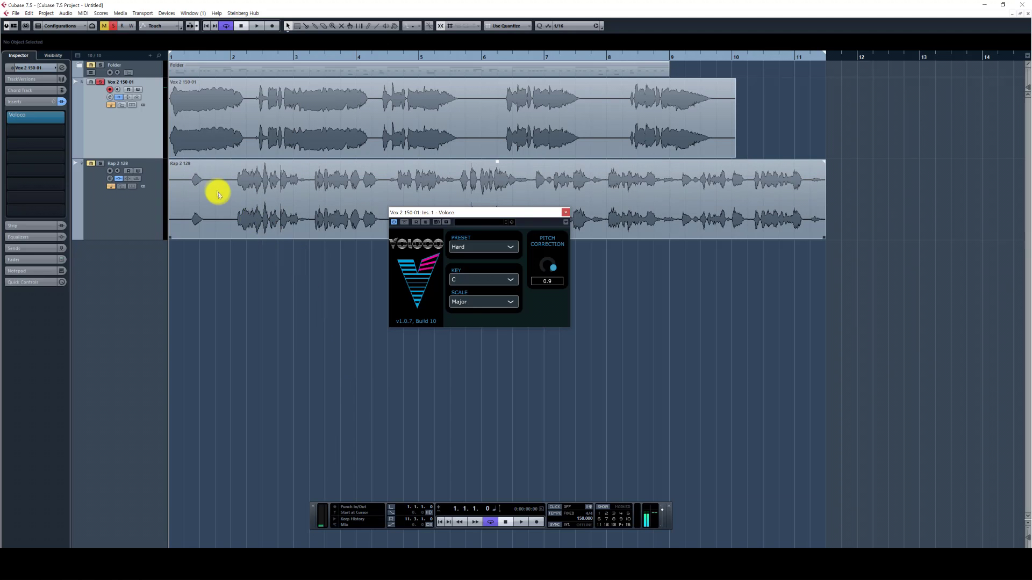
Step: Select the Vox 2 150-01 clip in Cubase and check Voloco's key and scale choices, then deselect the clip
{"action": "left_click", "coordinate": [203, 128]}
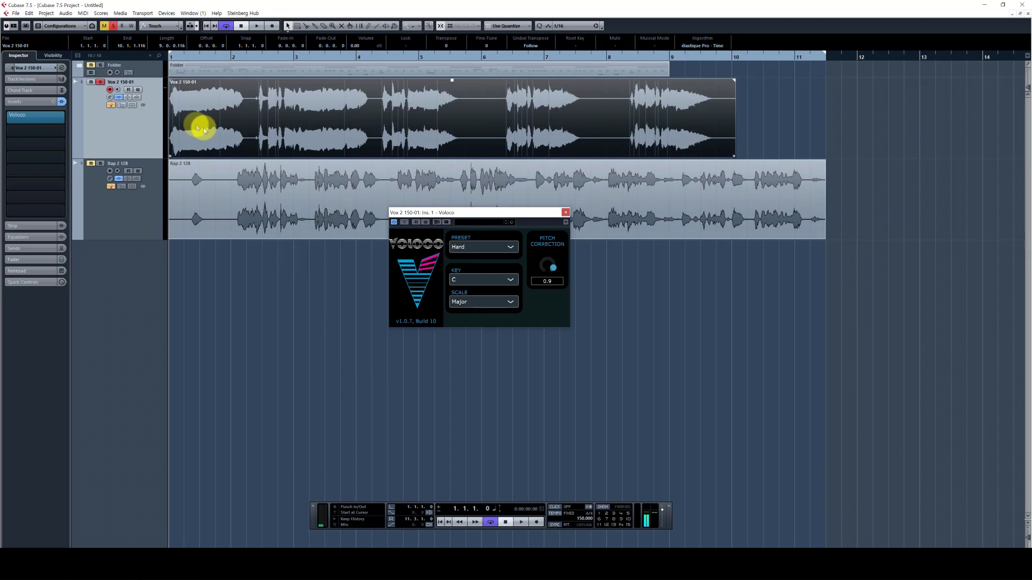
{"action": "left_click", "coordinate": [466, 280]}
{"action": "left_click", "coordinate": [473, 303]}
{"action": "left_click", "coordinate": [472, 350]}
{"action": "left_click", "coordinate": [290, 330]}
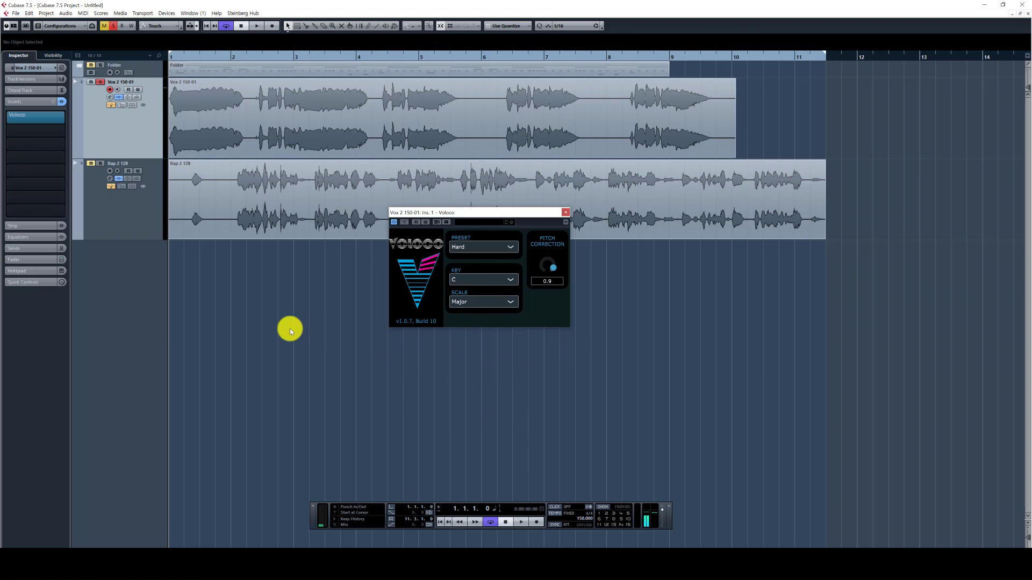
Step: Play the vocal through Voloco, select the Folder part and place the playhead in bar 2
{"action": "key", "text": "space"}
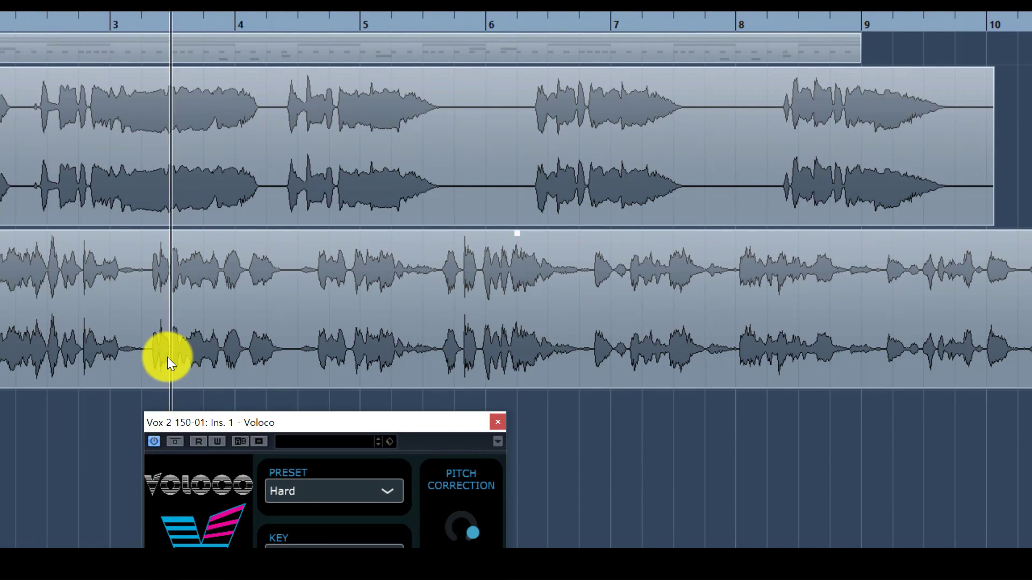
{"action": "left_click", "coordinate": [47, 47]}
{"action": "left_click", "coordinate": [33, 21]}
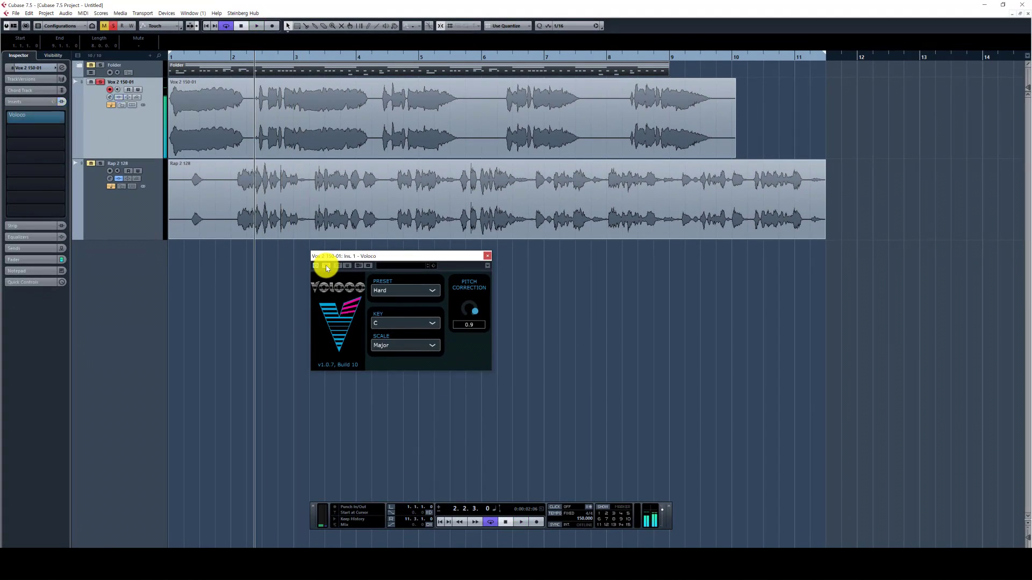
{"action": "right_click", "coordinate": [271, 266]}
Step: Move playback to around bar 6, compare Voloco's Pitch Correction at 0.0, and set it to 1.0
{"action": "left_click_drag", "start_coordinate": [454, 311], "coordinate": [463, 350]}
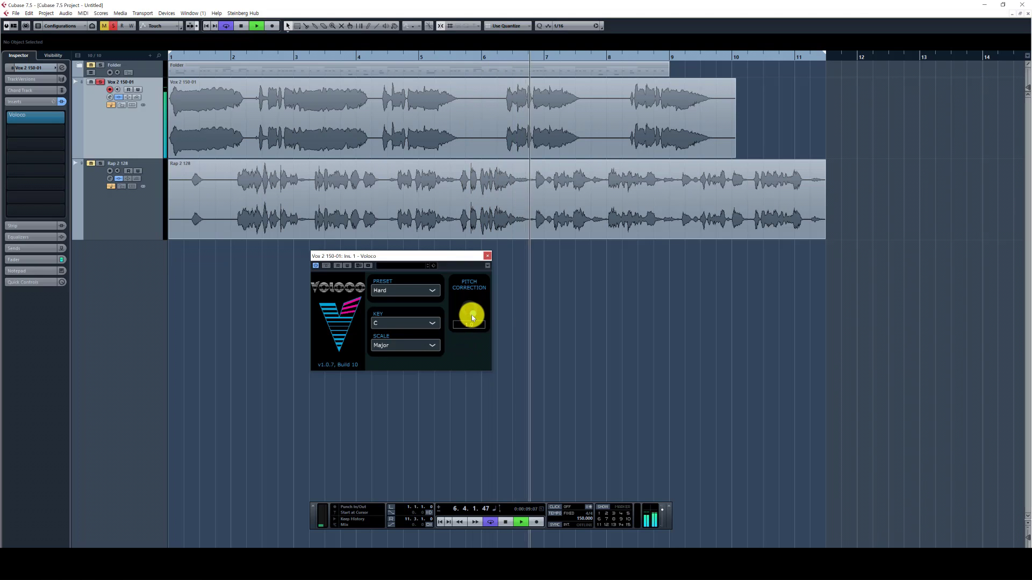
{"action": "left_click", "coordinate": [506, 53]}
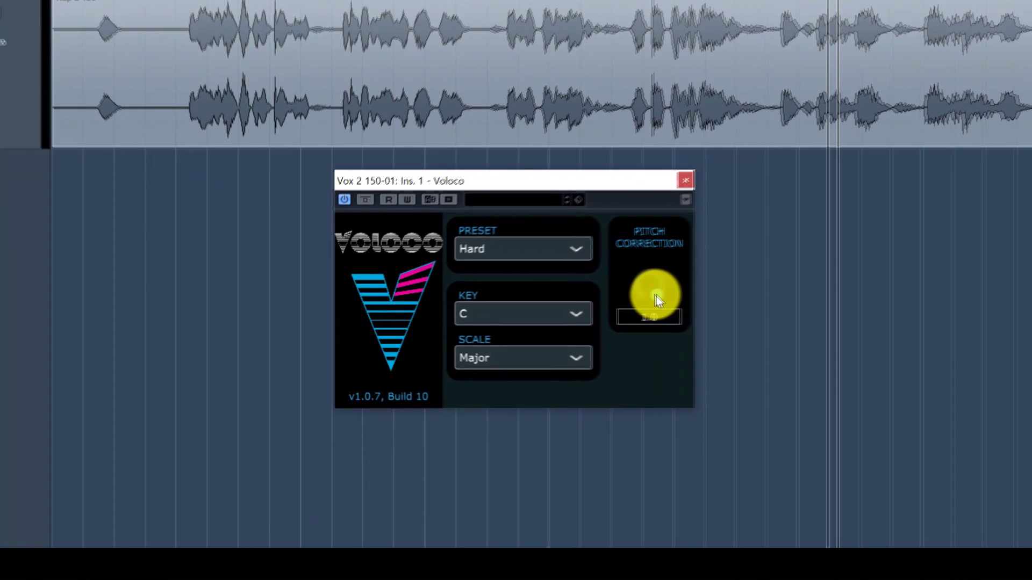
{"action": "left_click_drag", "start_coordinate": [539, 305], "coordinate": [519, 294]}
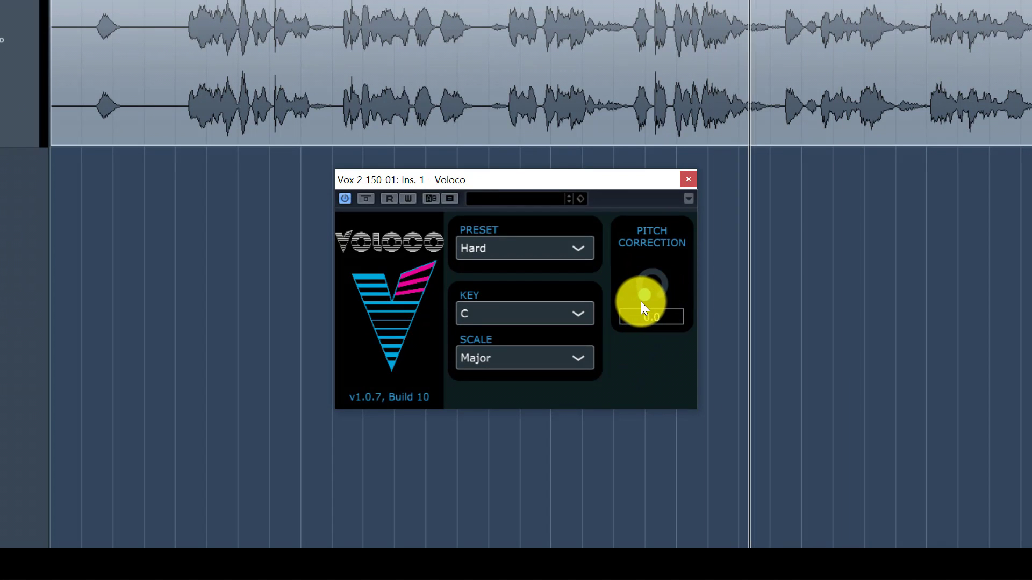
{"action": "left_click_drag", "start_coordinate": [644, 298], "coordinate": [684, 379]}
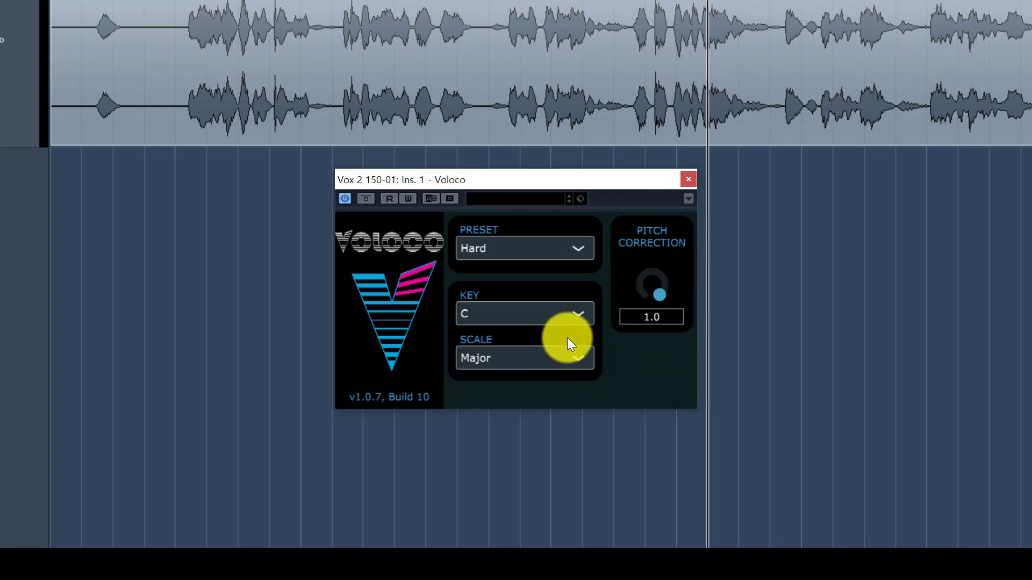
Step: Set Voloco's key to D# and scale to Minor, and play the vocal
{"action": "left_click", "coordinate": [578, 317]}
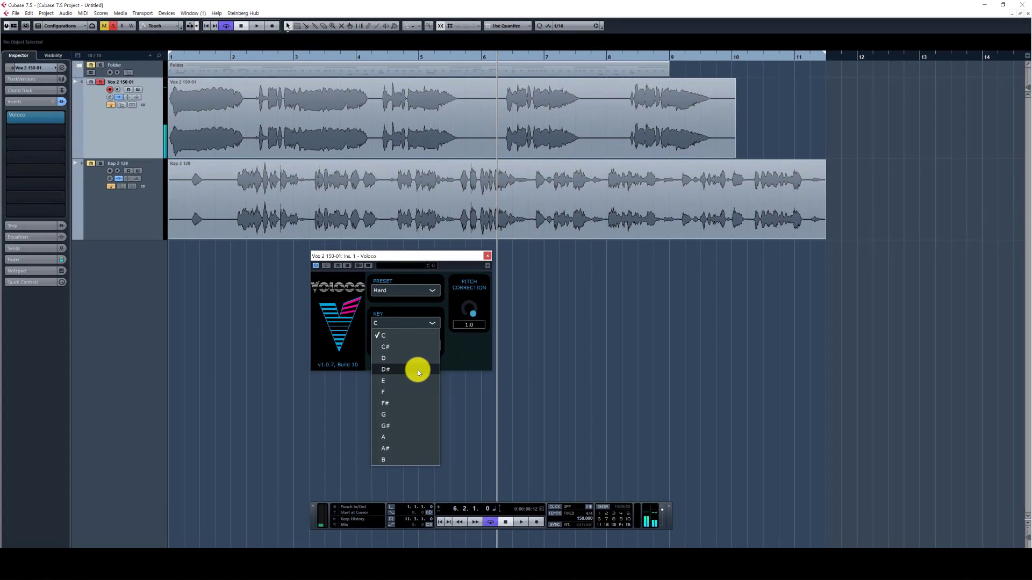
{"action": "left_click", "coordinate": [546, 405]}
{"action": "left_click", "coordinate": [548, 363]}
{"action": "left_click", "coordinate": [412, 370]}
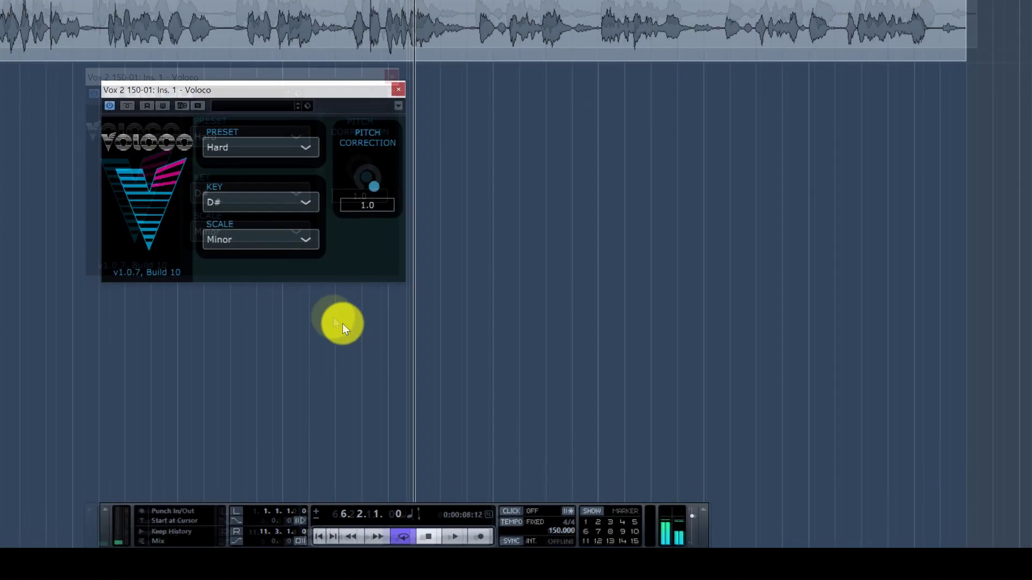
{"action": "key", "text": "space"}
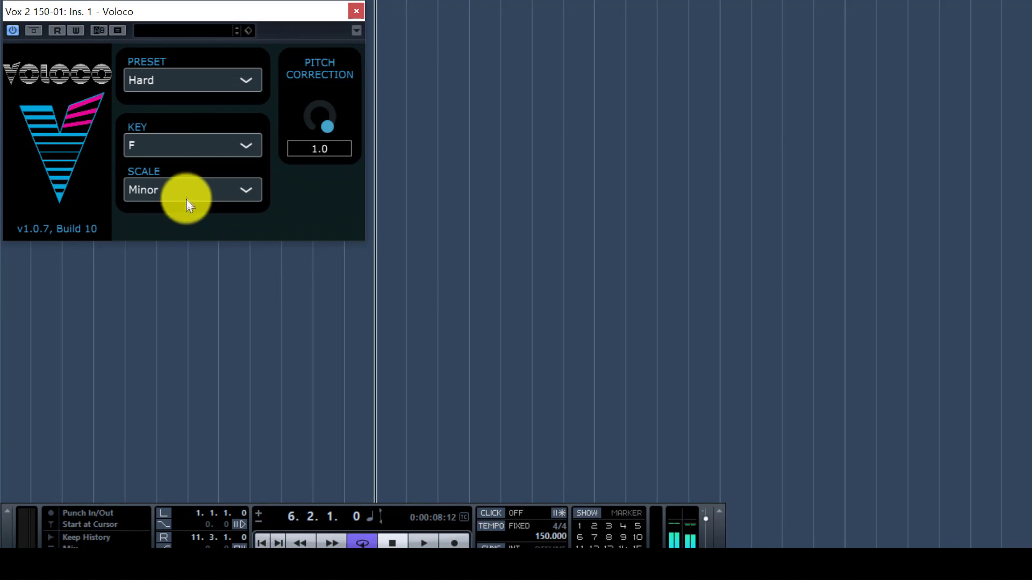
Step: Set the scale to Blues with the key on F, and audition the vocal from bar 6
{"action": "left_click", "coordinate": [184, 195]}
{"action": "left_click", "coordinate": [184, 308]}
{"action": "key", "text": "space"}
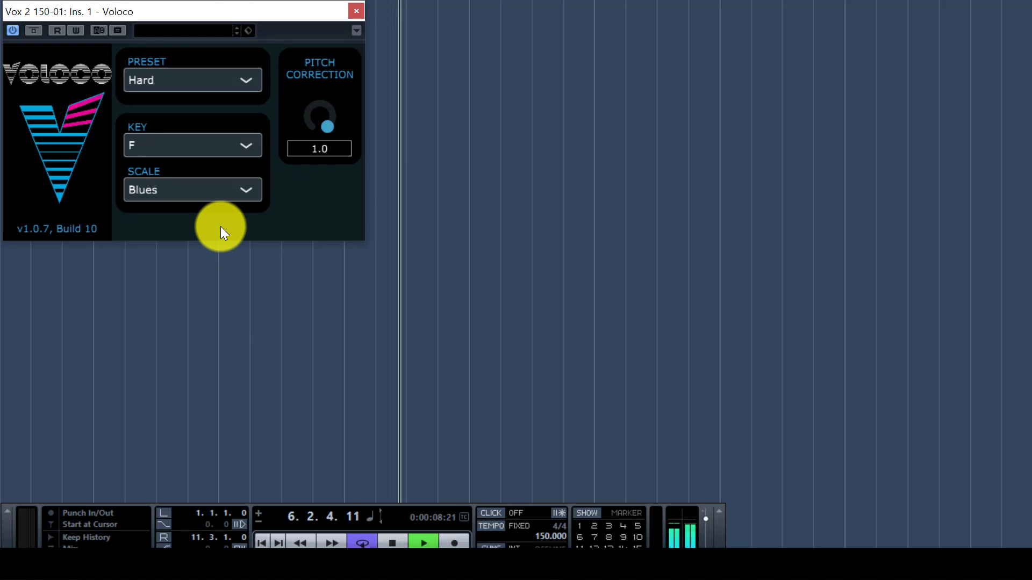
{"action": "key", "text": "space"}
Step: Set Voloco's key to C and scale to Major, and audition the vocal
{"action": "left_click", "coordinate": [208, 151]}
{"action": "left_click", "coordinate": [199, 167]}
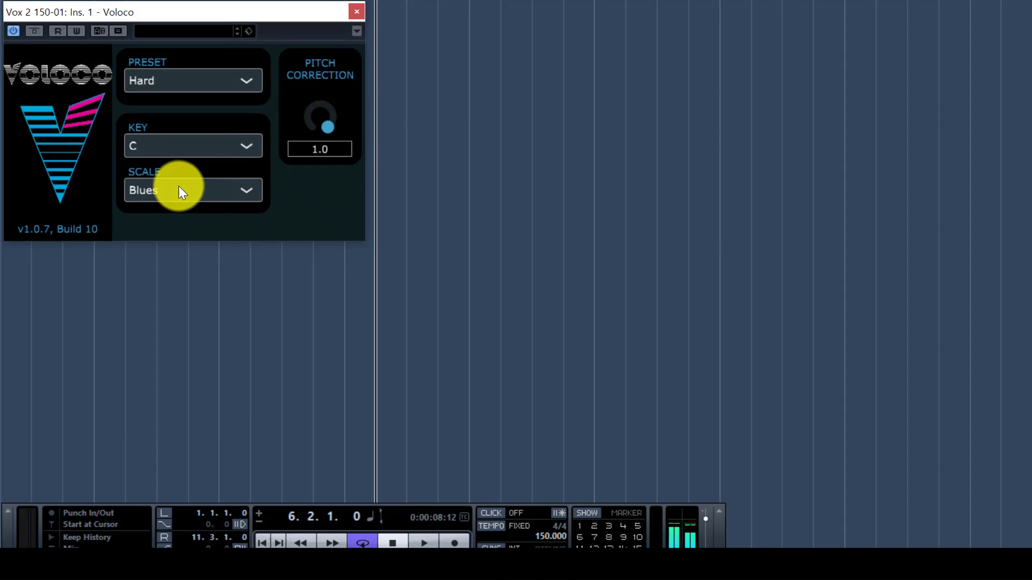
{"action": "left_click", "coordinate": [180, 190]}
{"action": "left_click", "coordinate": [177, 212]}
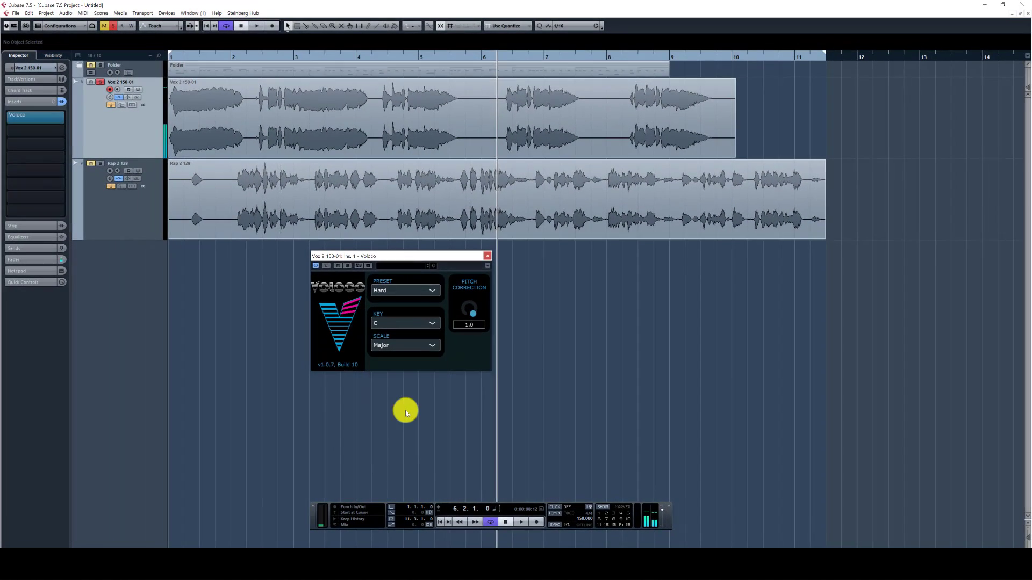
{"action": "key", "text": "space"}
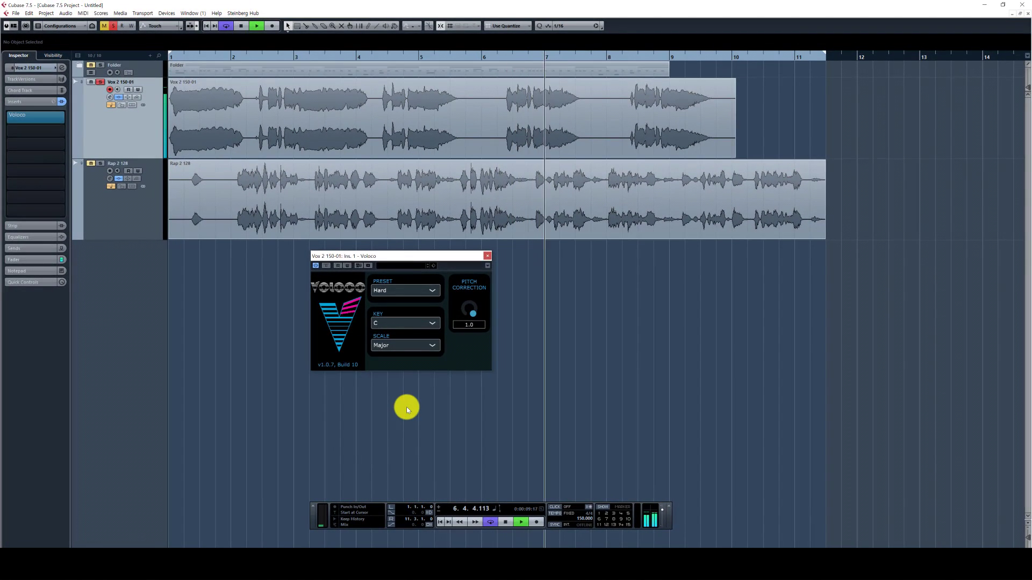
{"action": "key", "text": "space"}
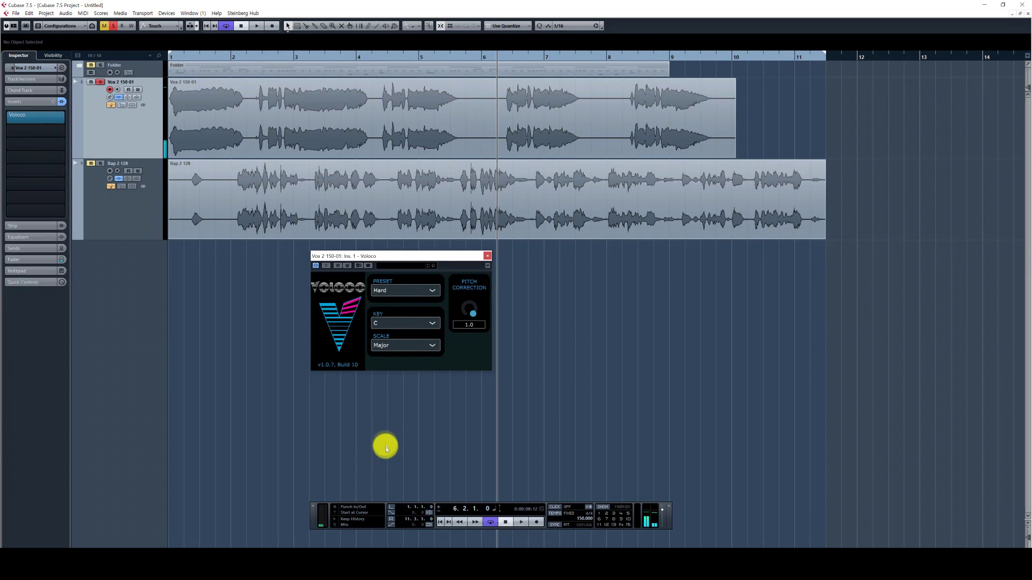
Step: Choose the Natural preset in Voloco and play the vocal
{"action": "left_click", "coordinate": [404, 290]}
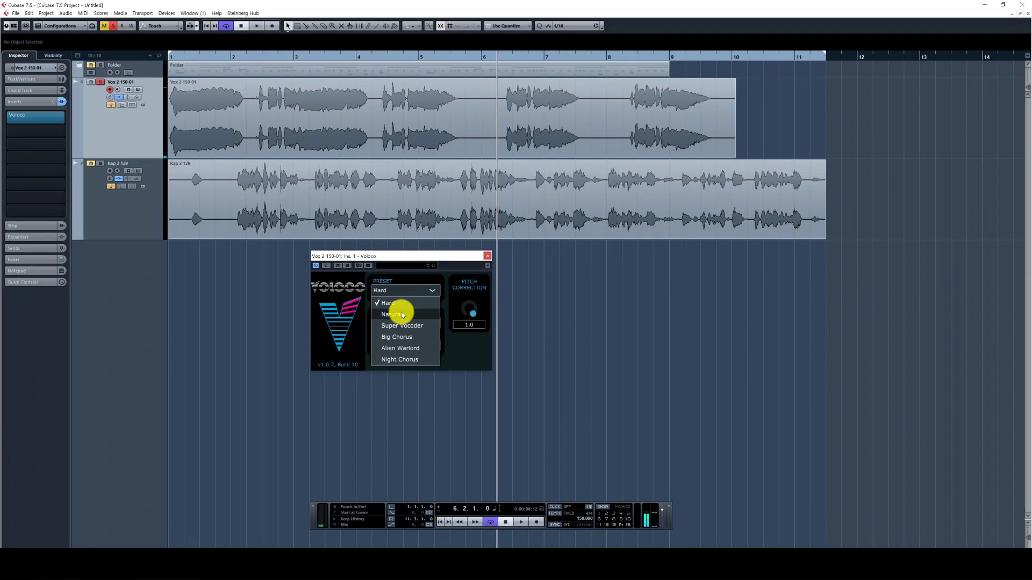
{"action": "left_click", "coordinate": [402, 315]}
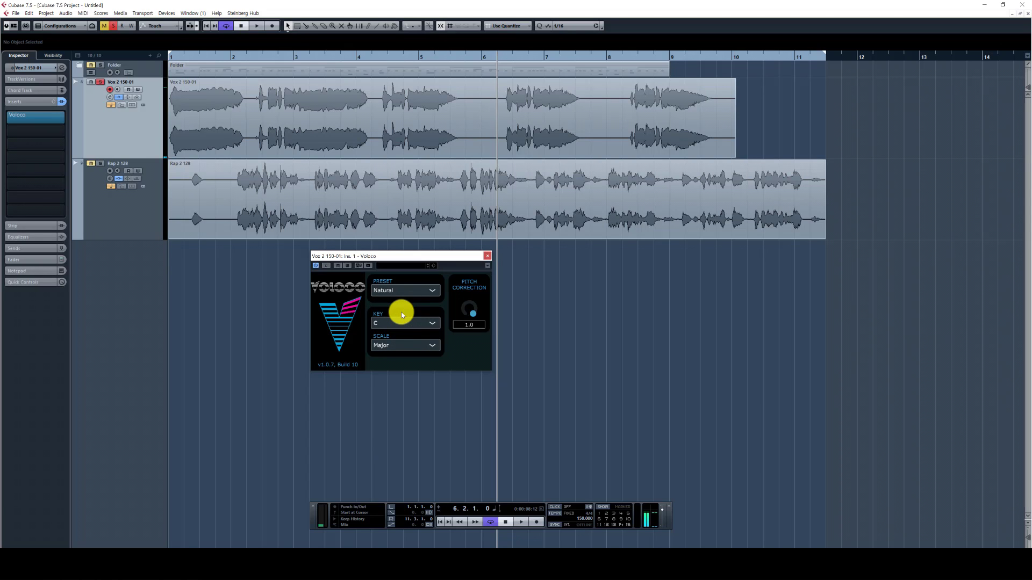
{"action": "key", "text": "space"}
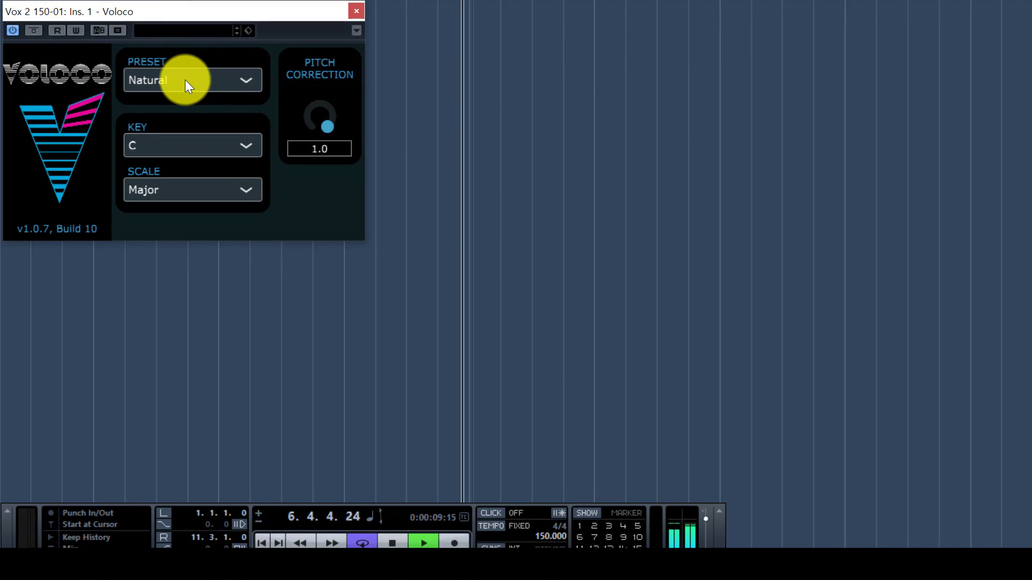
Step: Switch Voloco to the Hard preset and audition the vocal
{"action": "left_click", "coordinate": [185, 80]}
{"action": "left_click", "coordinate": [180, 102]}
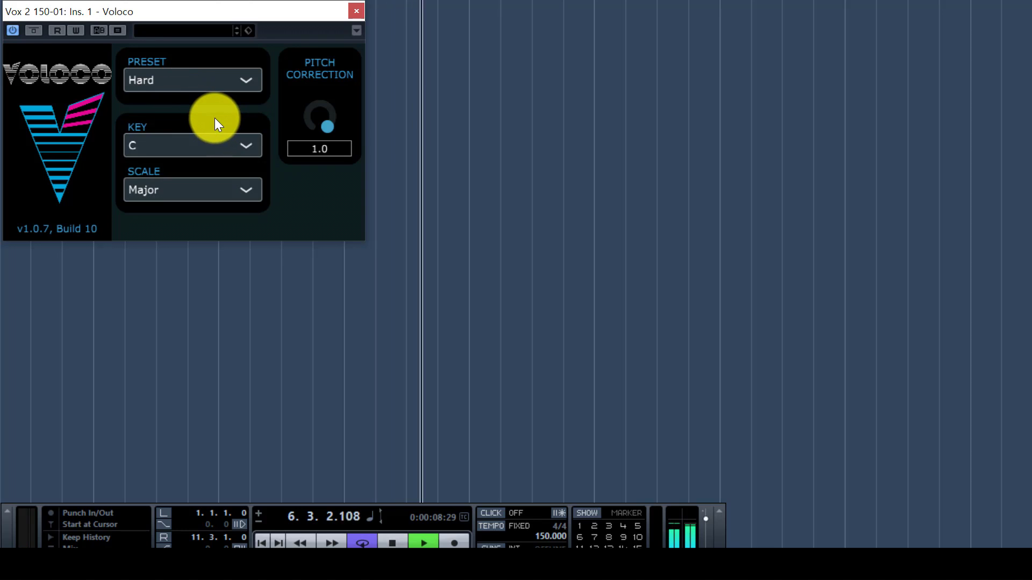
{"action": "key", "text": "space"}
Step: Set Voloco's preset to Natural and audition the vocal from bar 6 repeatedly
{"action": "left_click", "coordinate": [194, 86]}
{"action": "left_click", "coordinate": [198, 128]}
{"action": "key", "text": "space"}
{"action": "key", "text": "space"}
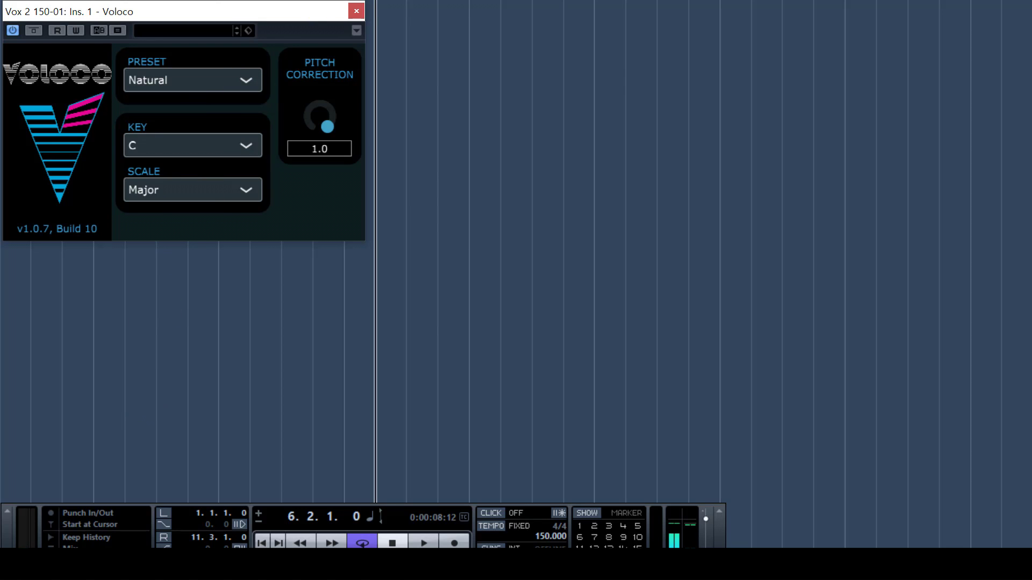
{"action": "key", "text": "space"}
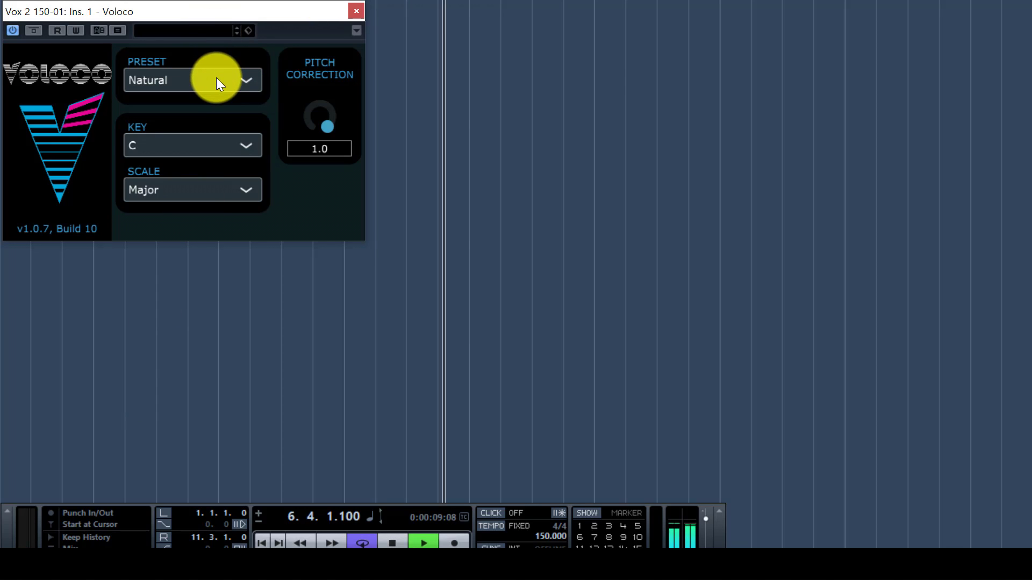
{"action": "key", "text": "space"}
Step: Return Voloco to the Hard preset and play the vocal from bar 6 for comparison
{"action": "left_click", "coordinate": [217, 80]}
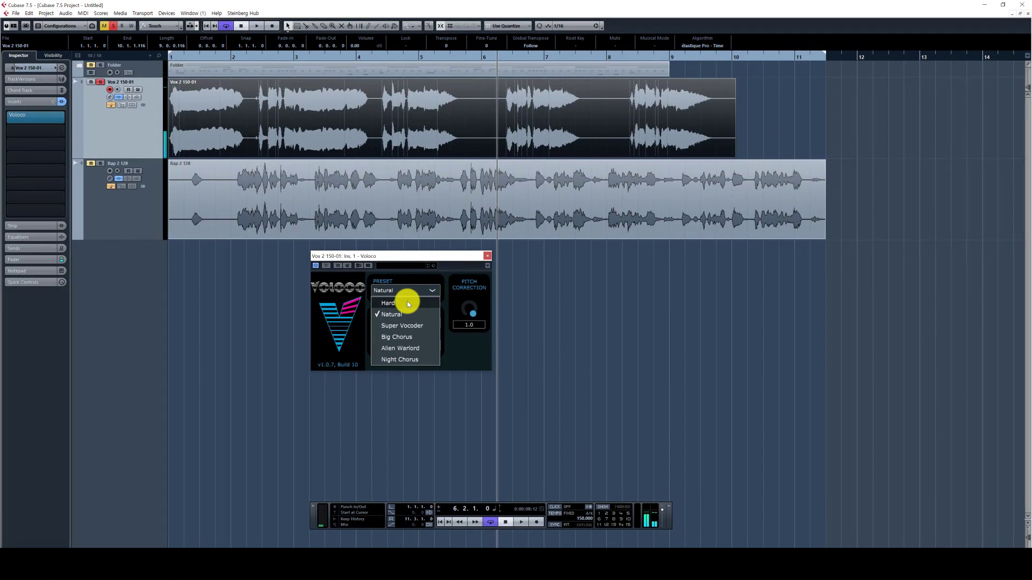
{"action": "left_click", "coordinate": [246, 158]}
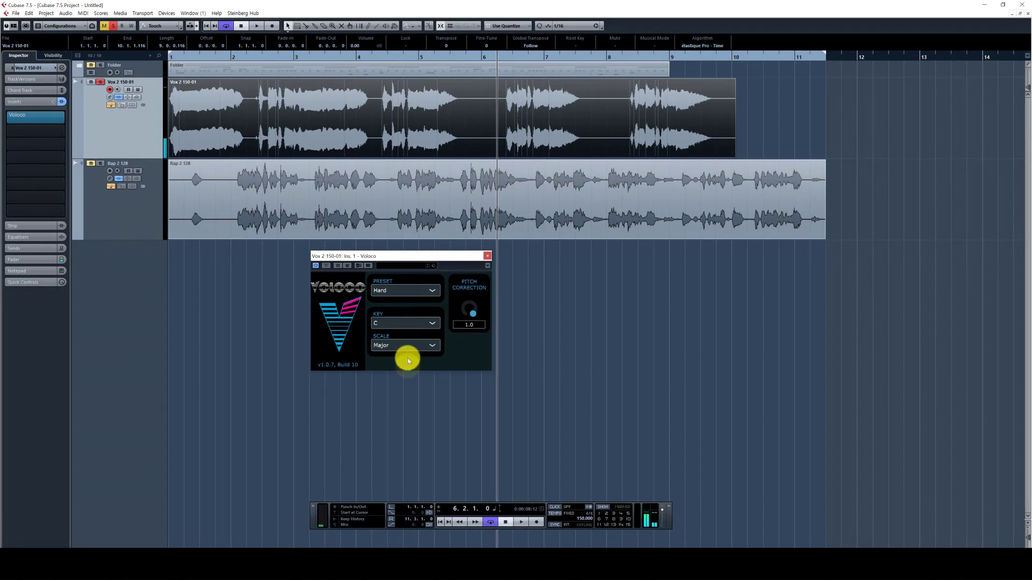
{"action": "left_click", "coordinate": [402, 398]}
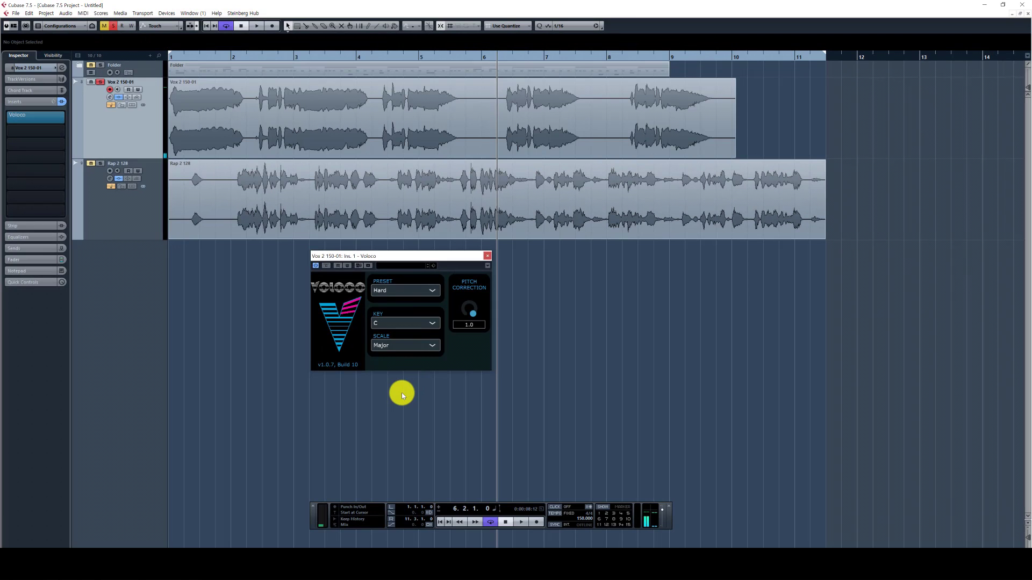
{"action": "key", "text": "space"}
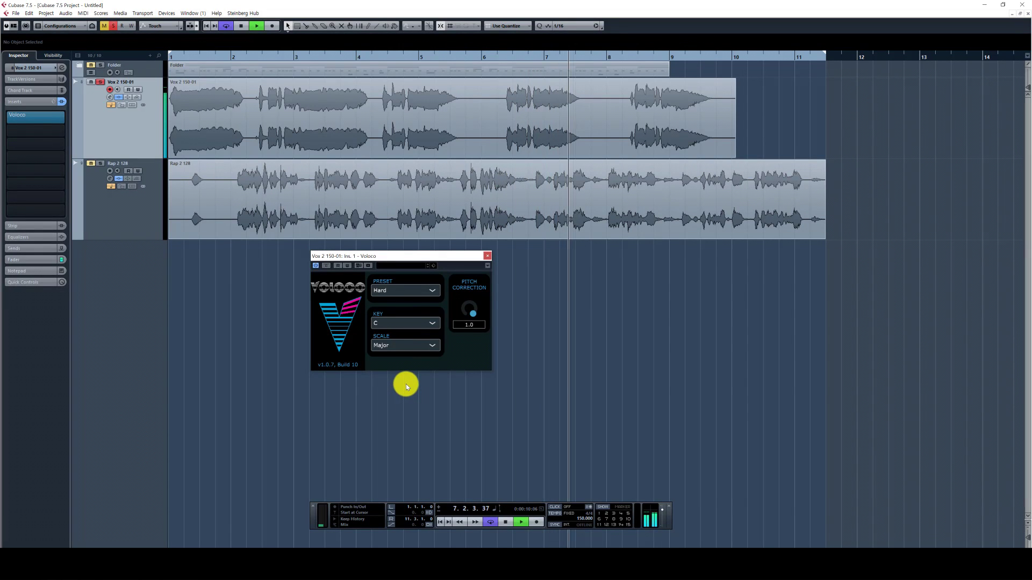
{"action": "key", "text": "space"}
Step: Choose the Super Vocoder preset and audition the vocal from bar 6 and from the project start
{"action": "left_click", "coordinate": [393, 289]}
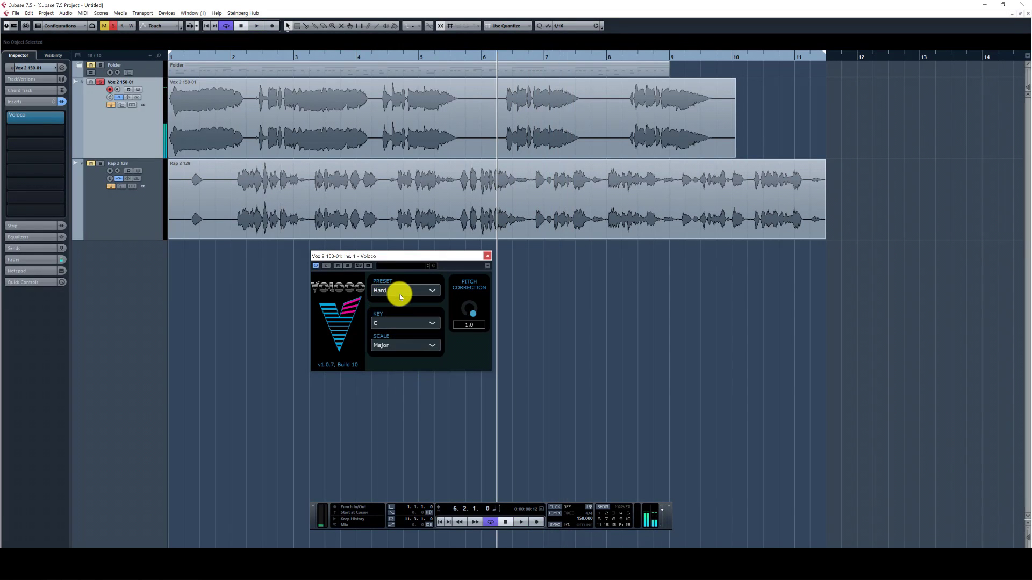
{"action": "left_click", "coordinate": [404, 327]}
{"action": "key", "text": "space"}
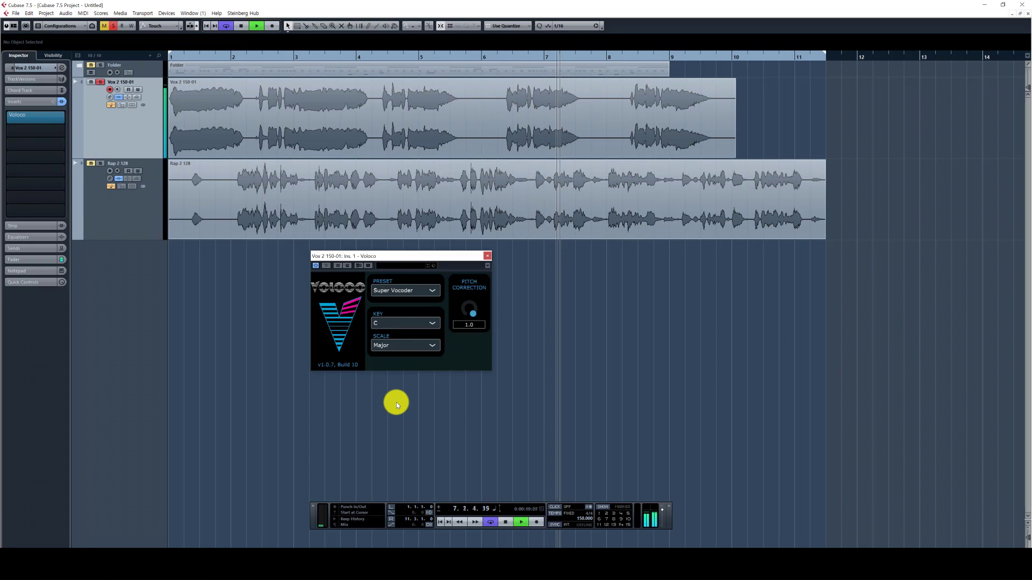
{"action": "key", "text": "space"}
{"action": "key", "text": "space"}
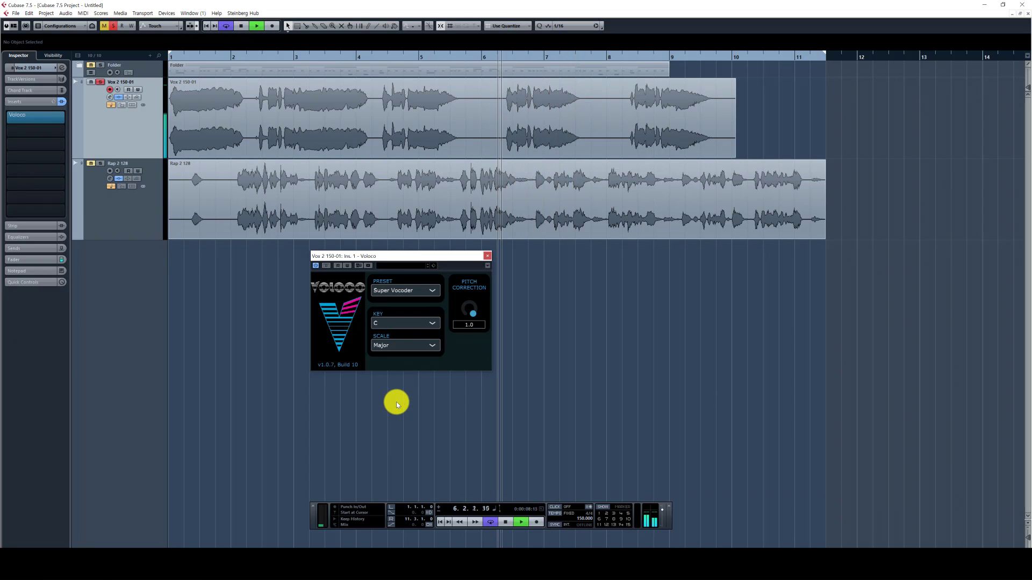
{"action": "key", "text": "space"}
{"action": "key", "text": "Home"}
{"action": "key", "text": "space"}
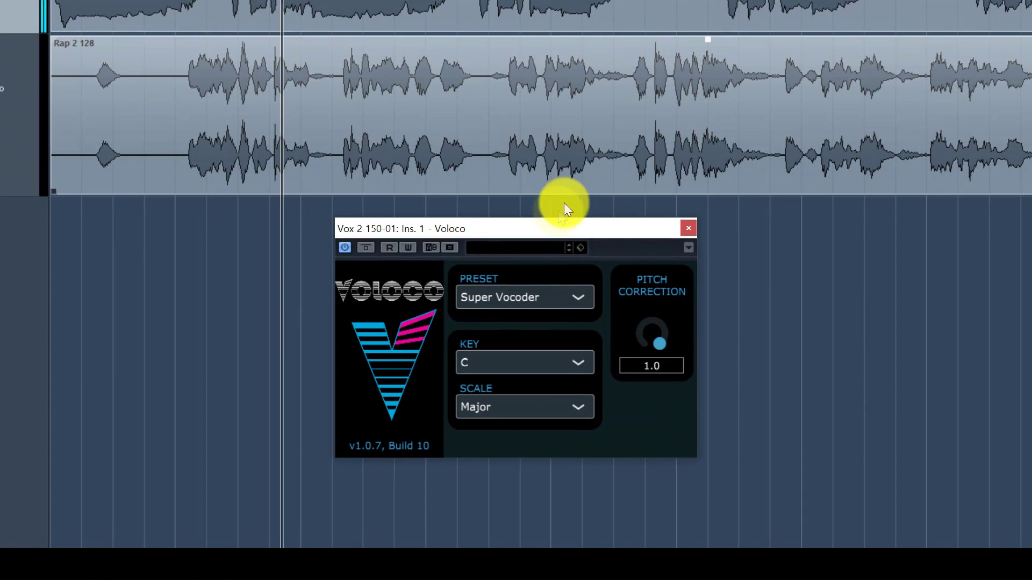
Step: Choose the Big Chorus preset in Voloco and play the vocal from the start
{"action": "left_click", "coordinate": [514, 298]}
{"action": "left_click", "coordinate": [532, 395]}
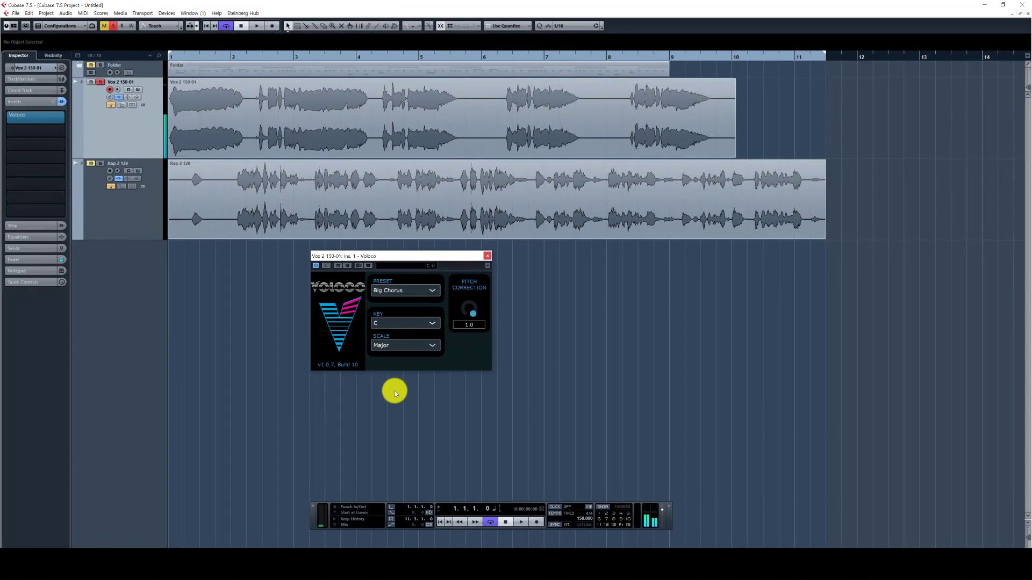
{"action": "key", "text": "space"}
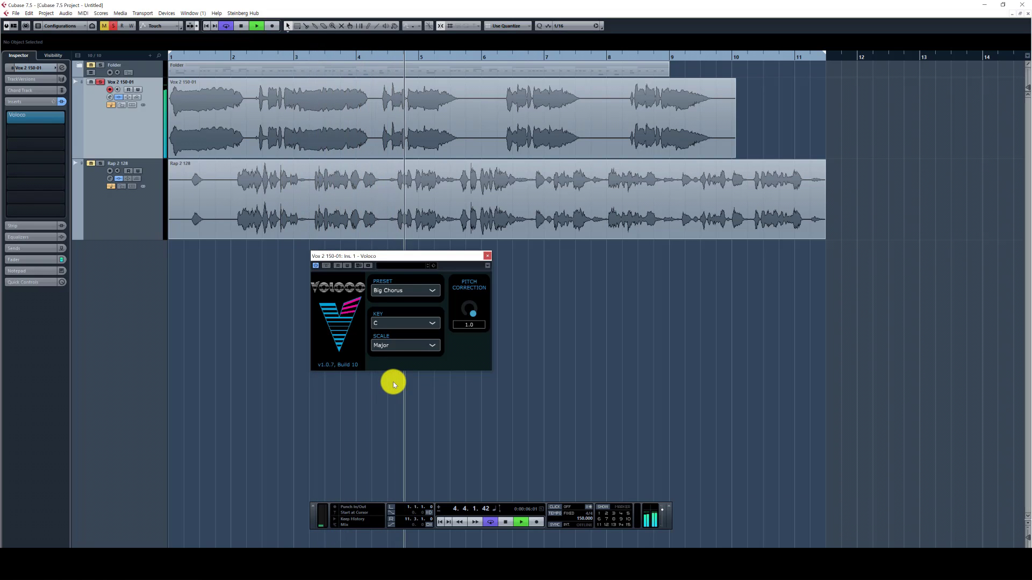
{"action": "key", "text": "space"}
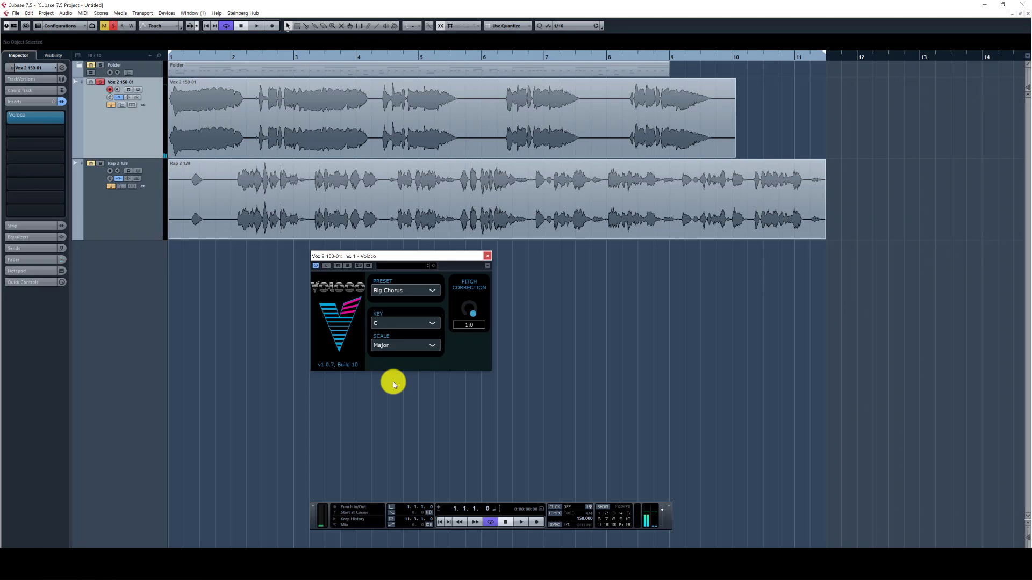
{"action": "key", "text": "space"}
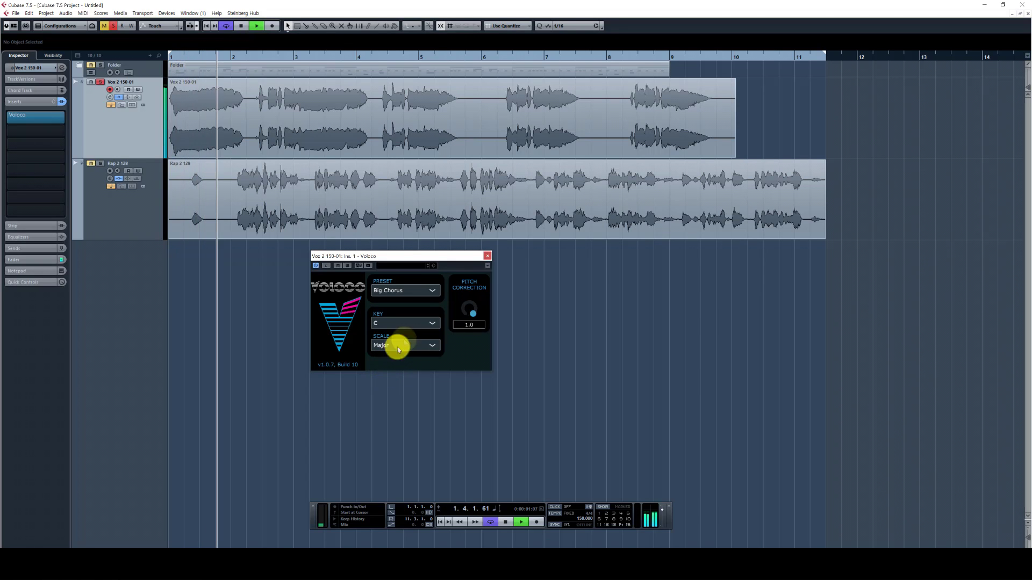
Step: Switch the preset to Alien Warlord and audition the vocal from the start
{"action": "left_click", "coordinate": [433, 291]}
{"action": "left_click", "coordinate": [385, 418]}
{"action": "key", "text": "space"}
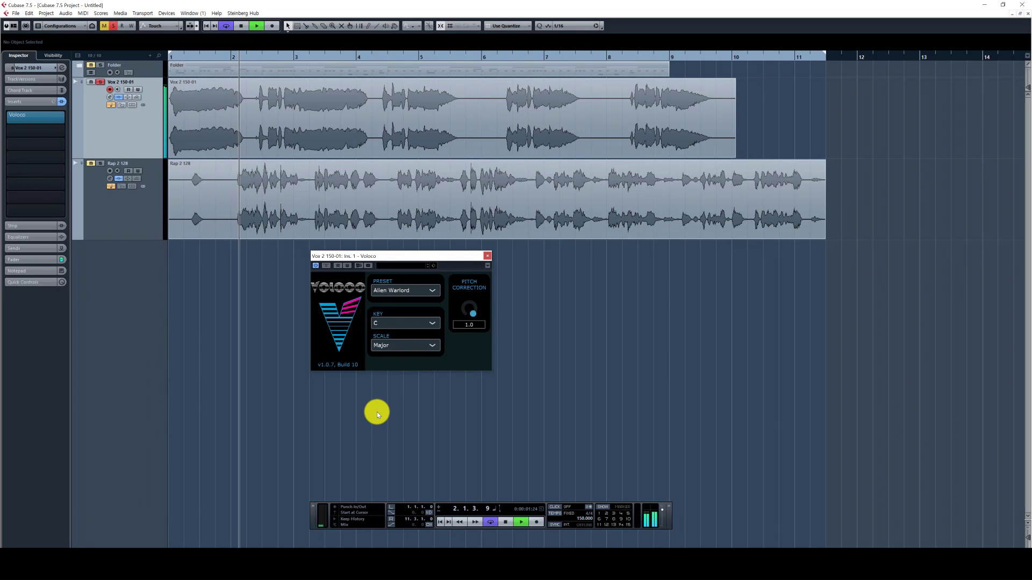
{"action": "key", "text": "space"}
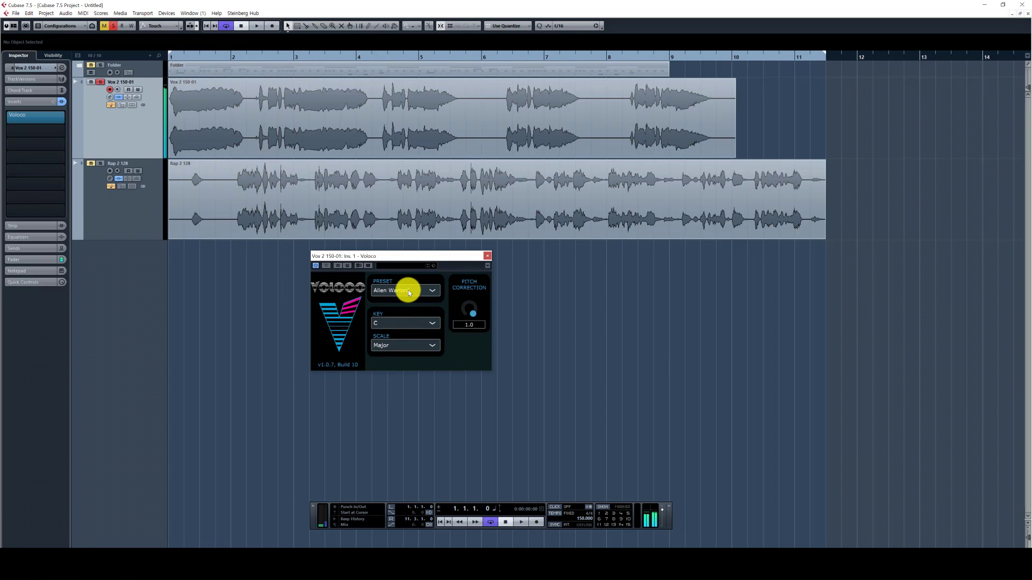
Step: Switch the preset to Night Chorus and audition the vocal from the start
{"action": "left_click", "coordinate": [408, 289]}
{"action": "left_click", "coordinate": [408, 361]}
{"action": "key", "text": "space"}
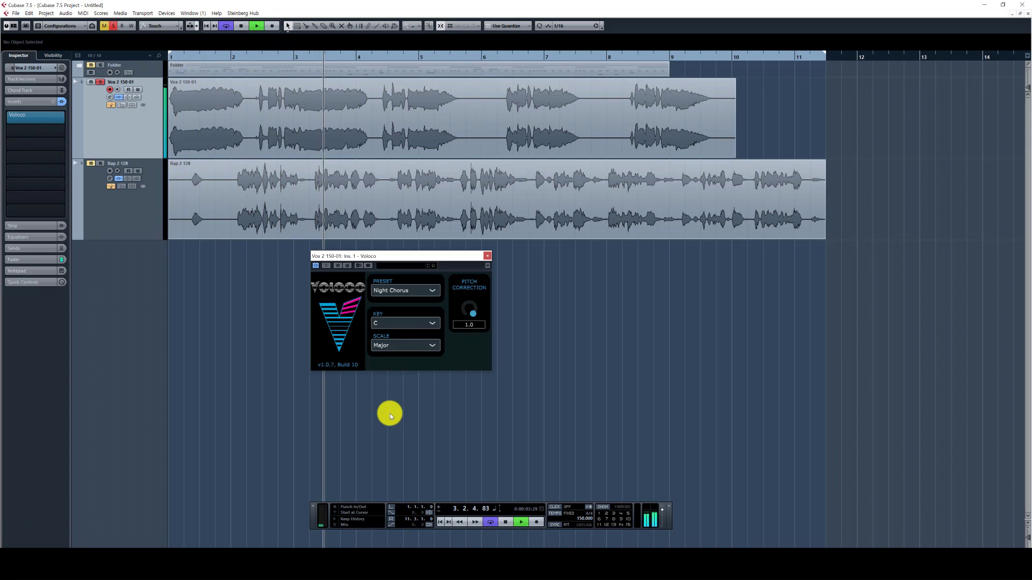
{"action": "key", "text": "space"}
Step: Duplicate the Vox 2 150-01 track and open the copy's Voloco with the Hard preset beside the original's window
{"action": "right_click", "coordinate": [138, 131]}
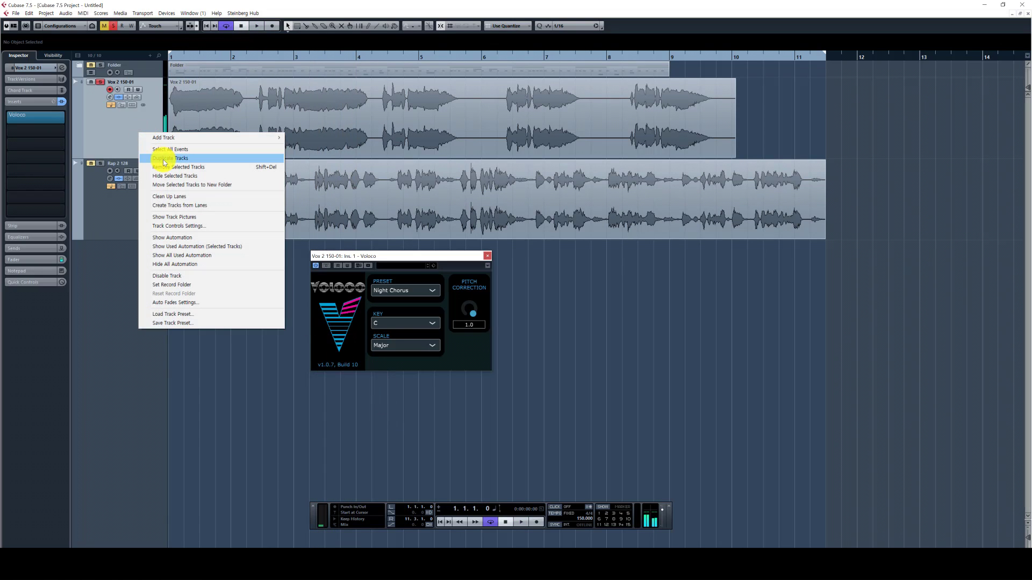
{"action": "left_click", "coordinate": [164, 160]}
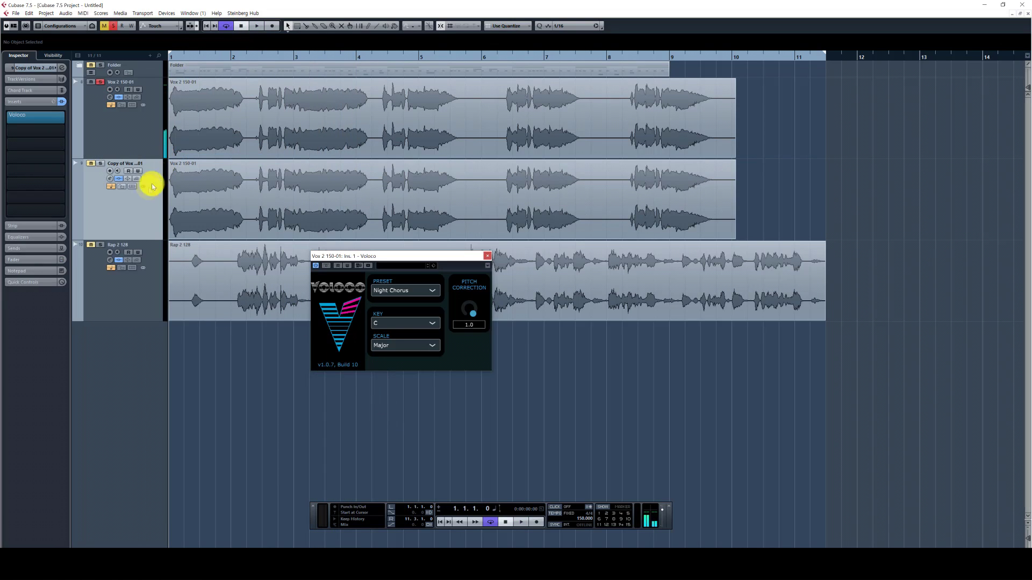
{"action": "left_click", "coordinate": [47, 119]}
{"action": "left_click_drag", "start_coordinate": [398, 258], "coordinate": [256, 262]}
{"action": "left_click", "coordinate": [508, 364]}
{"action": "left_click", "coordinate": [504, 369]}
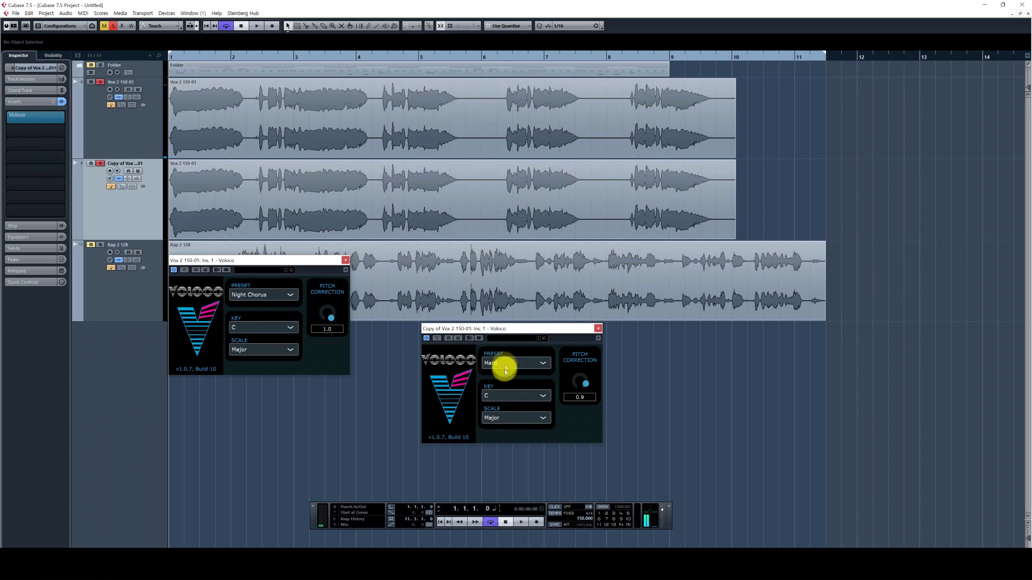
{"action": "left_click_drag", "start_coordinate": [499, 333], "coordinate": [486, 298]}
Step: Solo the copied vocal track and play it from the start on its own
{"action": "left_click", "coordinate": [137, 127]}
{"action": "left_click", "coordinate": [241, 215]}
{"action": "key", "text": "space"}
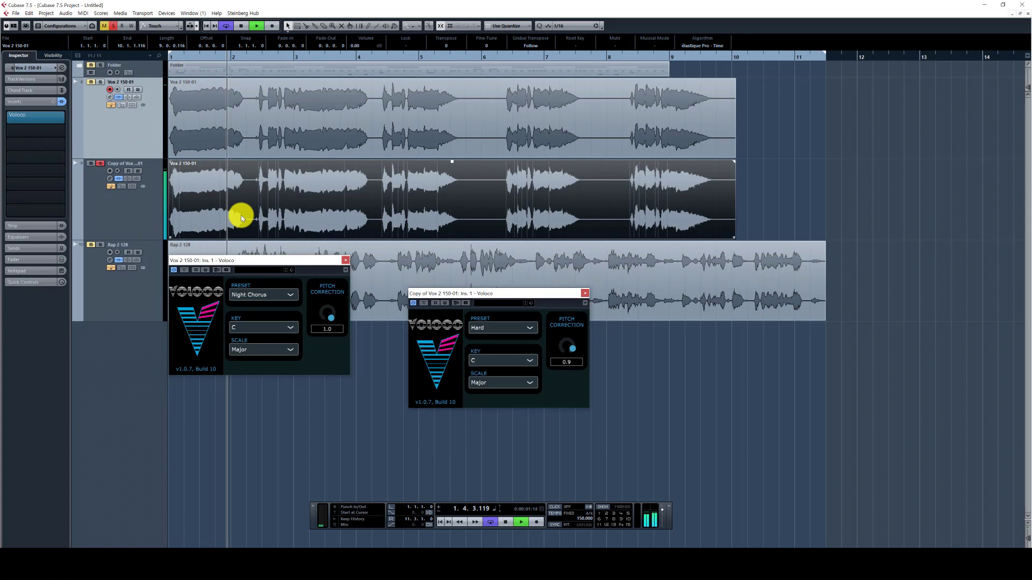
{"action": "key", "text": "space"}
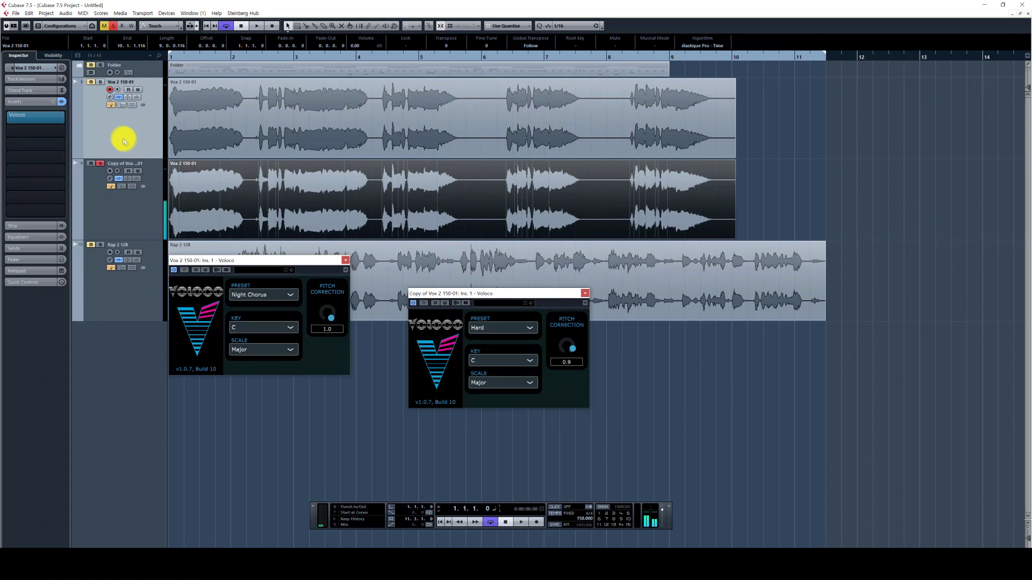
Step: Solo both vocal tracks and play them together, placing the original's Voloco window below the vocal tracks
{"action": "key", "text": "space"}
{"action": "left_click_drag", "start_coordinate": [237, 260], "coordinate": [265, 180]}
{"action": "key", "text": "space"}
{"action": "key", "text": "space"}
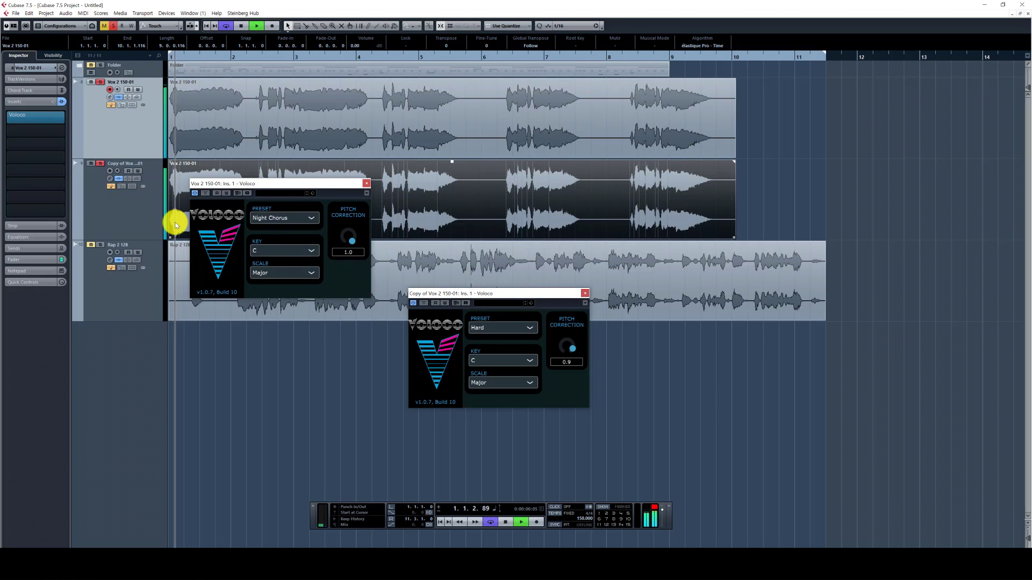
{"action": "left_click_drag", "start_coordinate": [224, 188], "coordinate": [232, 288]}
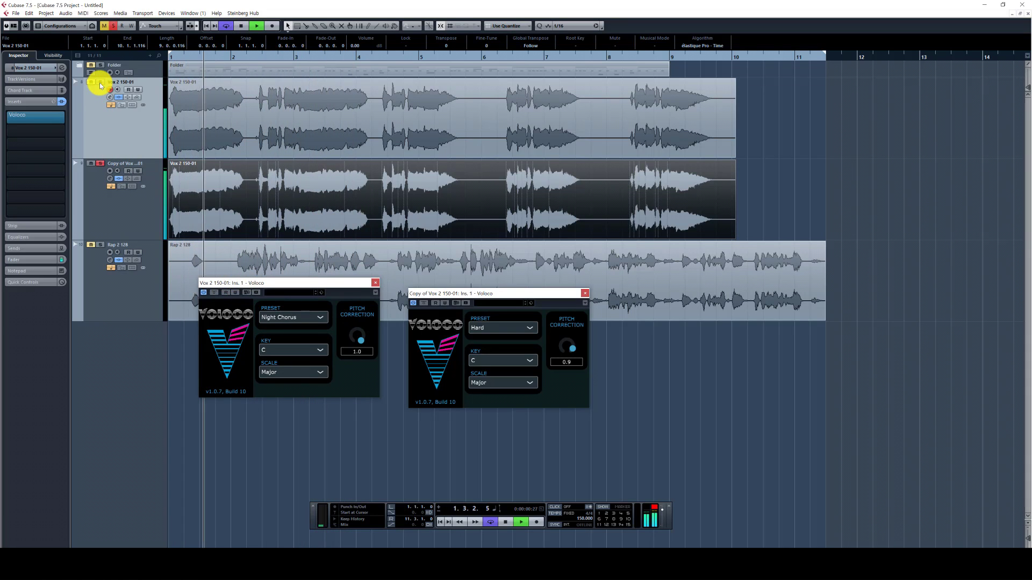
Step: Set the original vocal track's Voloco preset to Big Chorus and play both vocals together
{"action": "left_click", "coordinate": [293, 320]}
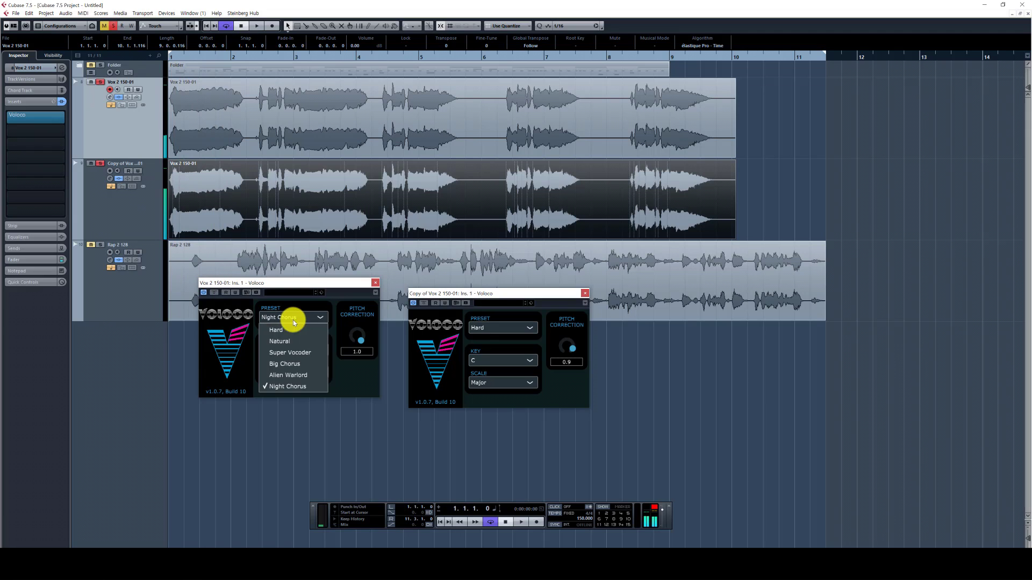
{"action": "left_click", "coordinate": [292, 369]}
{"action": "left_click", "coordinate": [253, 419]}
{"action": "key", "text": "space"}
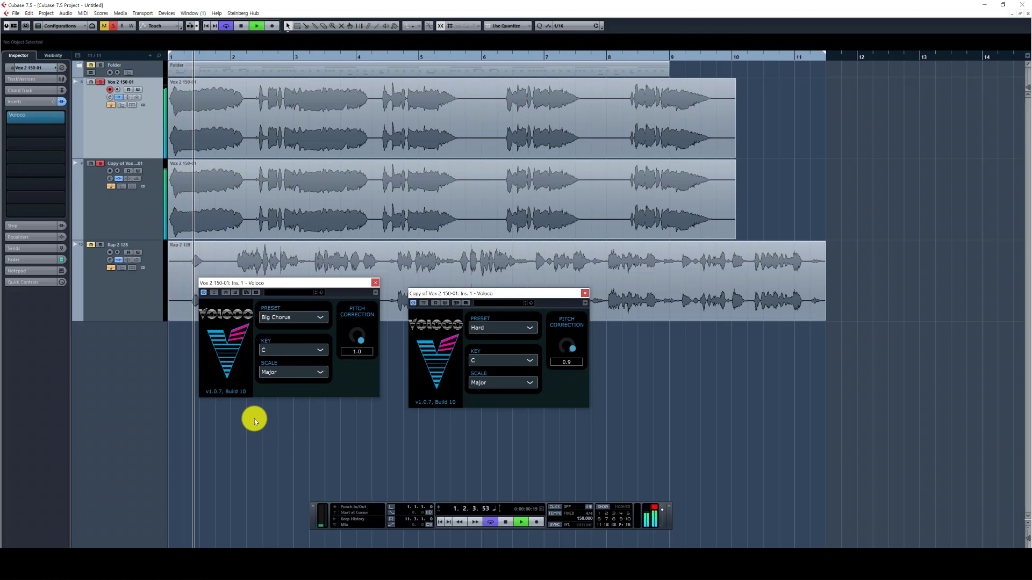
Step: Balance the levels of the two vocal tracks in the mixer during playback, then stop
{"action": "key", "text": "F3"}
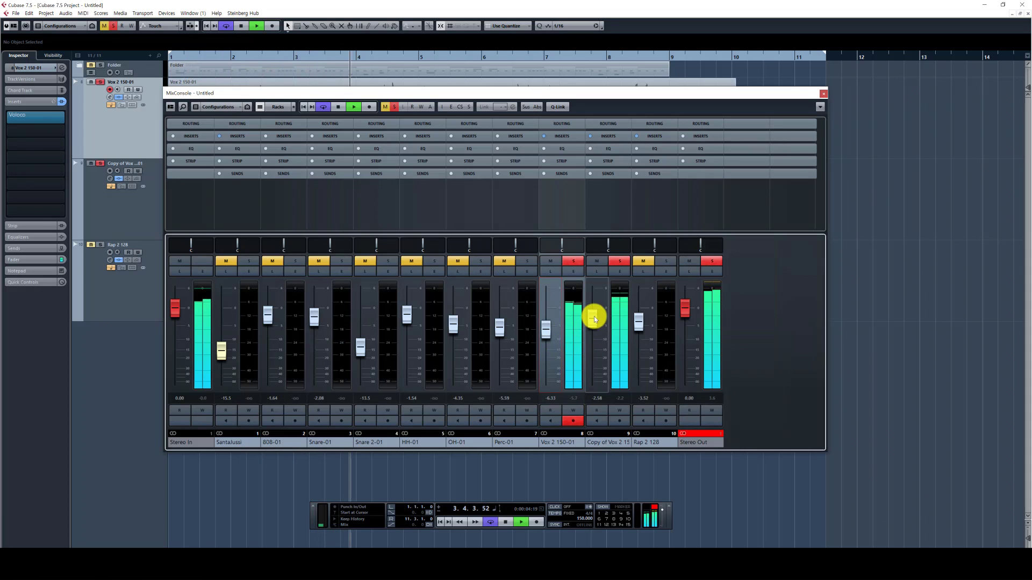
{"action": "key", "text": "F3"}
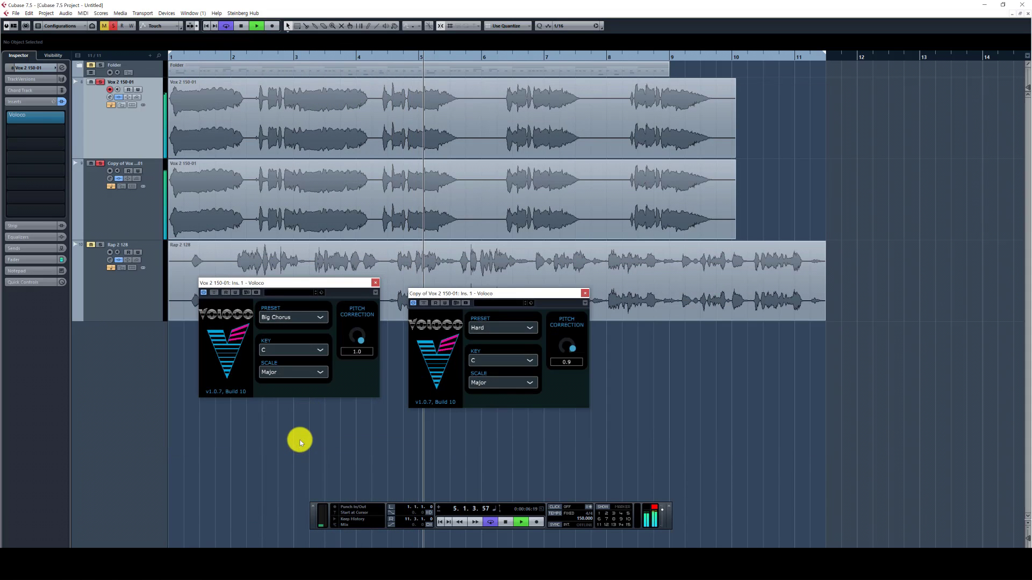
{"action": "left_click", "coordinate": [100, 81]}
{"action": "key", "text": "space"}
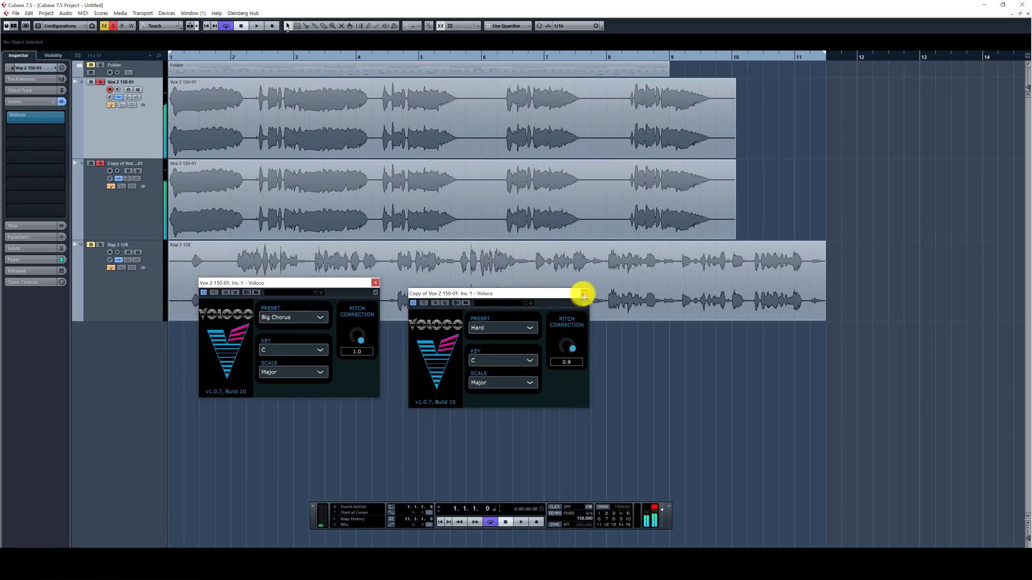
Step: Close both Voloco windows, unsolo the vocal tracks and delete the copied vocal track
{"action": "left_click", "coordinate": [585, 293]}
{"action": "left_click", "coordinate": [375, 283]}
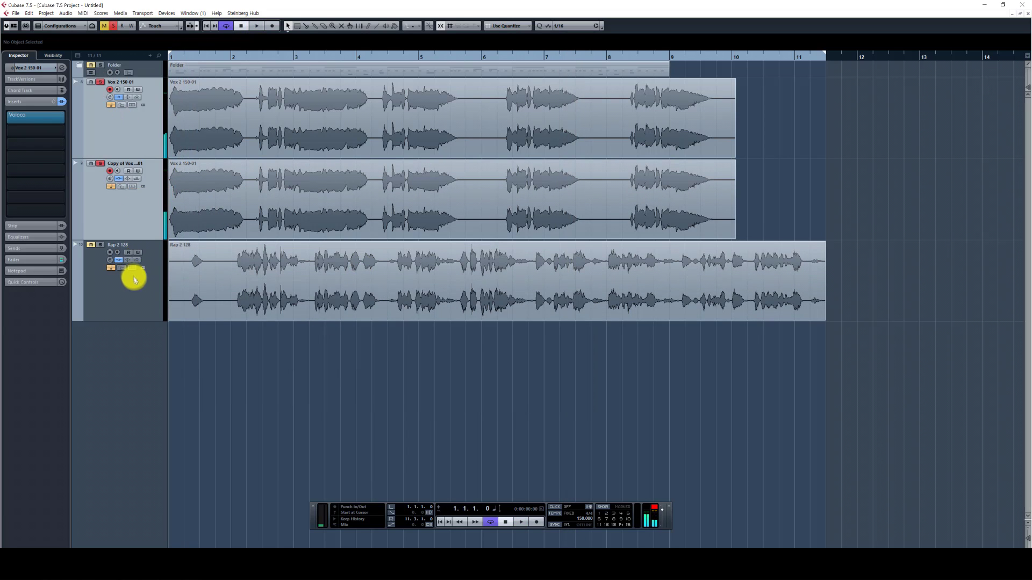
{"action": "key", "text": "s"}
{"action": "left_click", "coordinate": [127, 208]}
{"action": "key", "text": "Delete"}
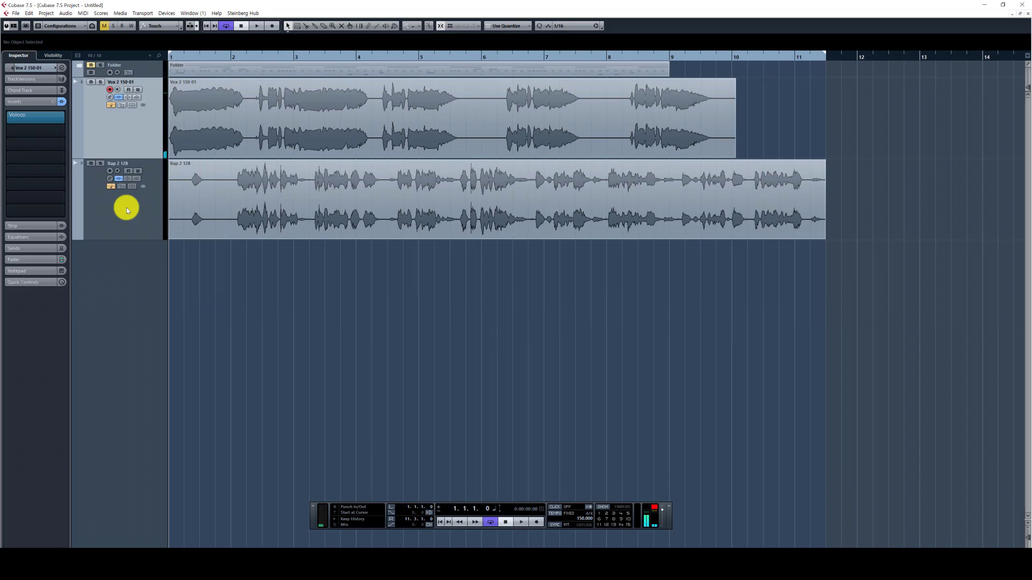
Step: Solo the Rap 2 128 track and open its Voloco window in place of the Neutron Equalizer
{"action": "left_click", "coordinate": [127, 207]}
{"action": "key", "text": "s"}
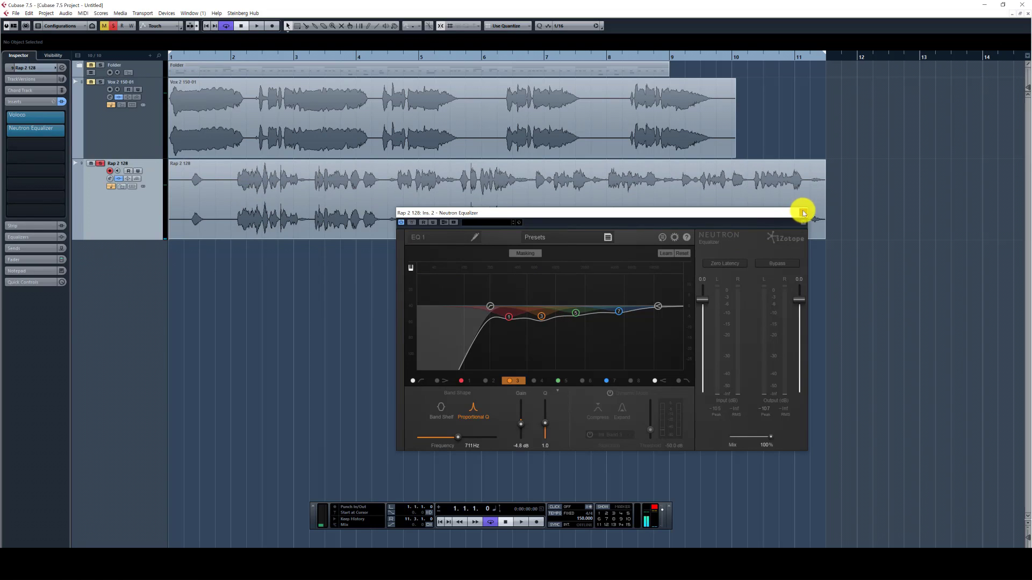
{"action": "left_click", "coordinate": [803, 213]}
{"action": "left_click", "coordinate": [35, 114]}
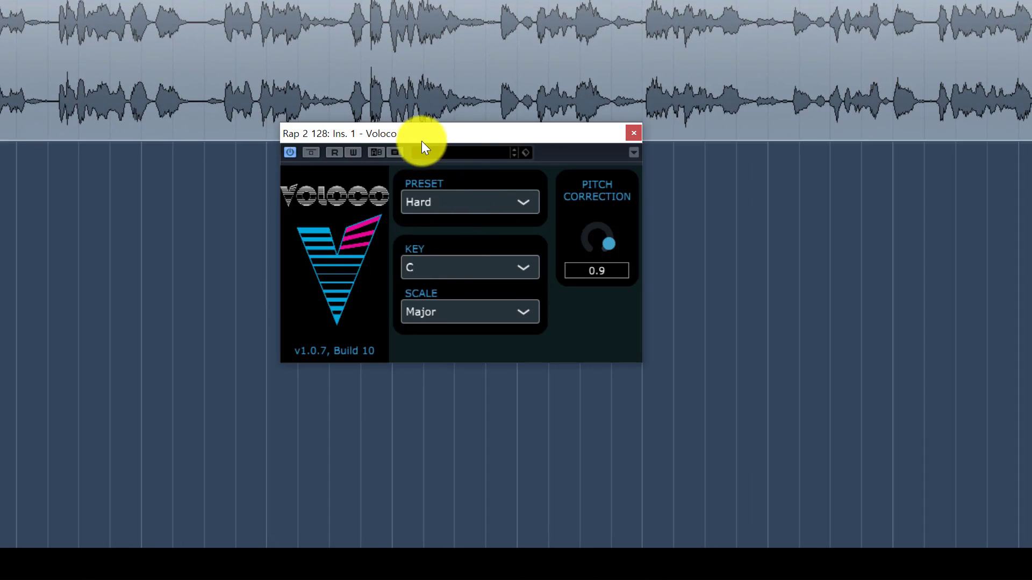
{"action": "left_click_drag", "start_coordinate": [421, 141], "coordinate": [475, 186]}
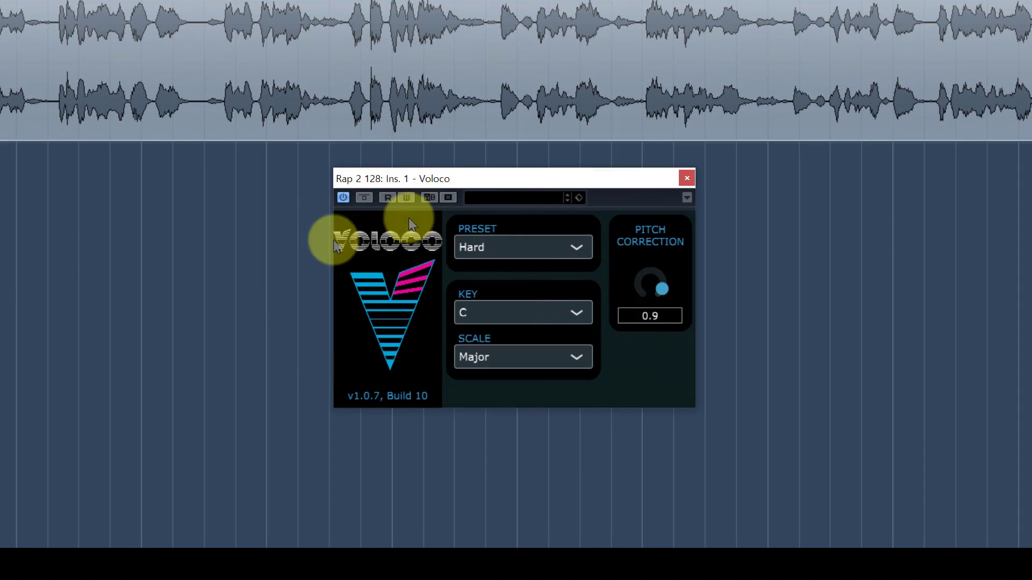
Step: Play the rap track with Voloco active, bypass the plugin, and play it again to compare the sound
{"action": "key", "text": "space"}
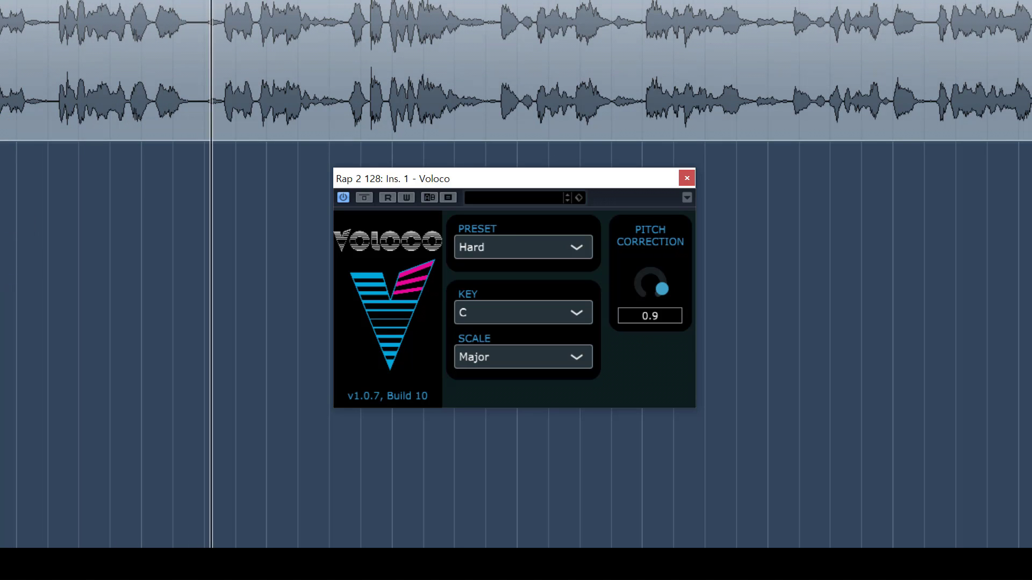
{"action": "key", "text": "space"}
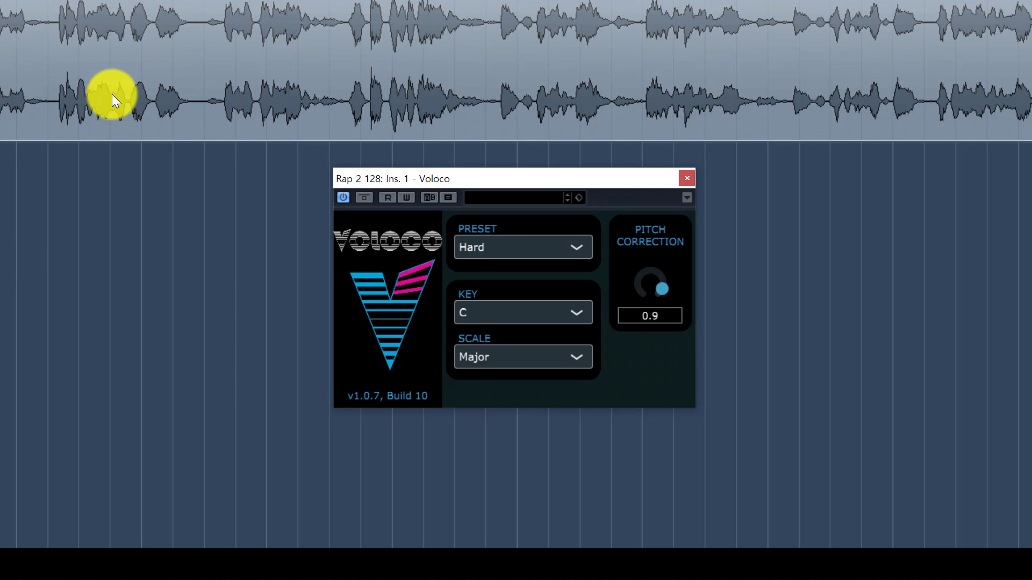
{"action": "left_click", "coordinate": [364, 197]}
{"action": "key", "text": "space"}
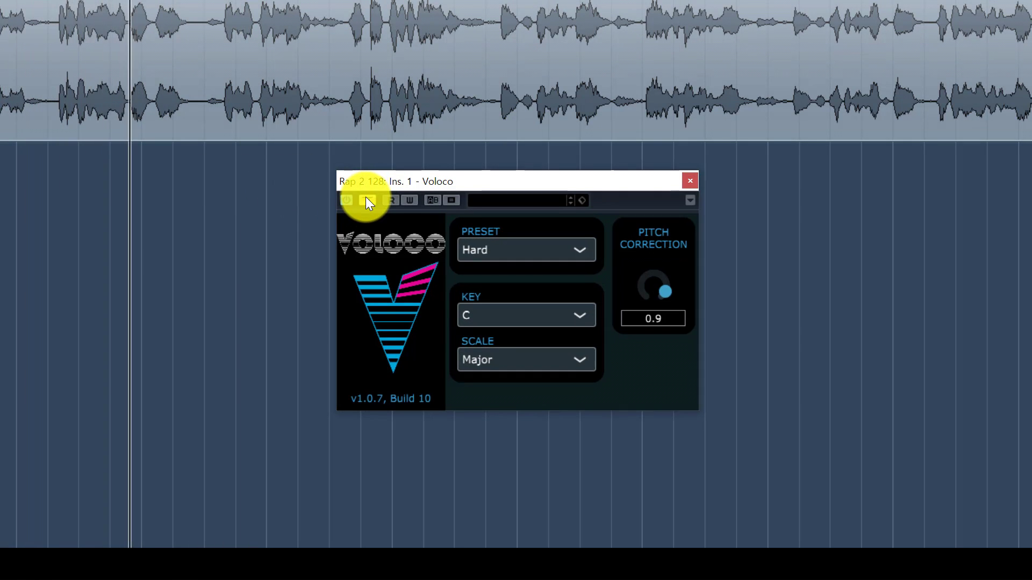
{"action": "key", "text": "space"}
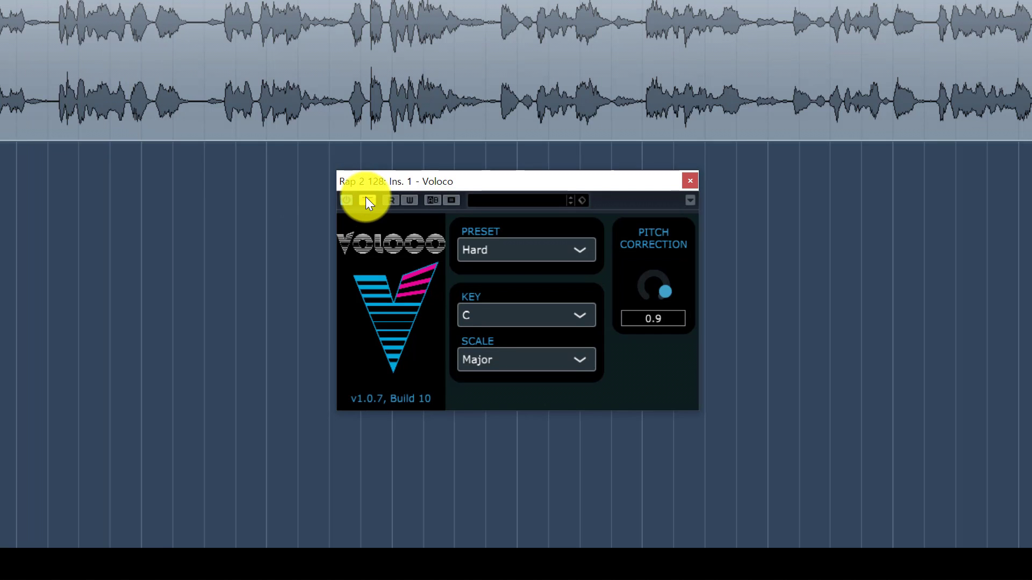
Step: During rap playback, set Voloco's pitch correction to 1.0 and its preset to Super Vocoder
{"action": "key", "text": "space"}
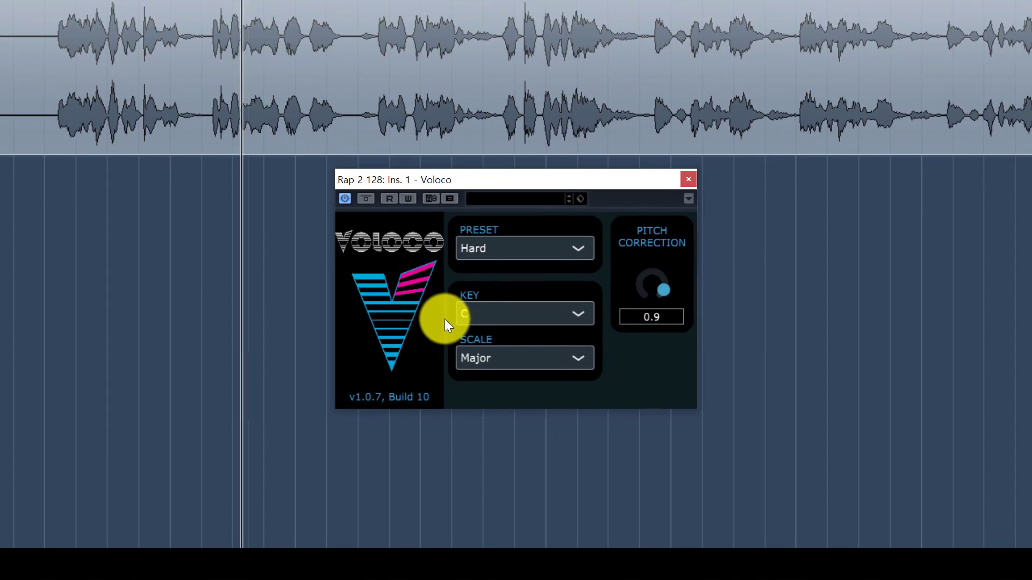
{"action": "left_click_drag", "start_coordinate": [663, 292], "coordinate": [656, 317]}
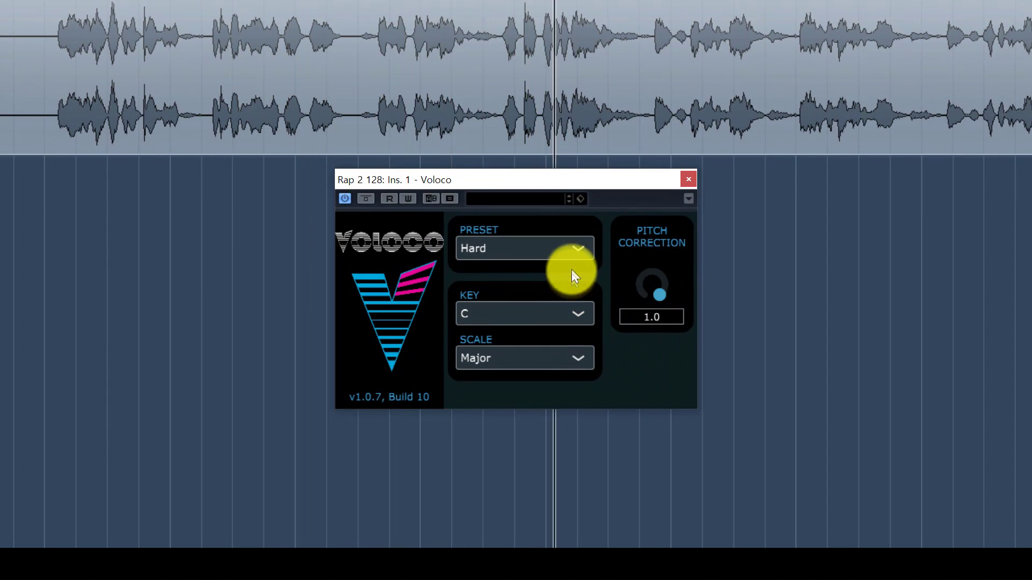
{"action": "left_click", "coordinate": [536, 250]}
{"action": "left_click", "coordinate": [510, 322]}
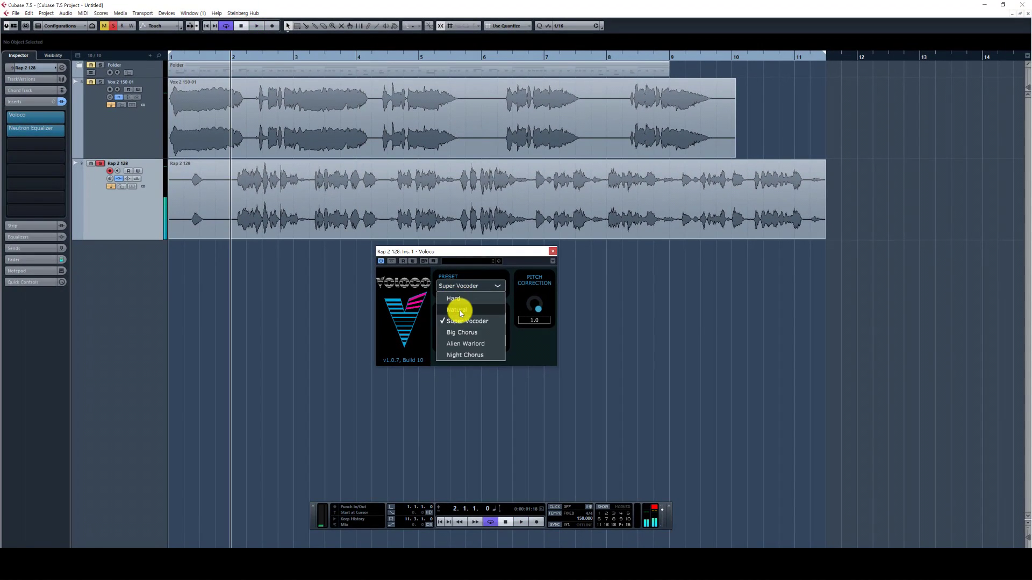
Step: Set the rap track's Voloco preset to Natural and listen to a short passage
{"action": "left_click", "coordinate": [461, 311]}
{"action": "key", "text": "space"}
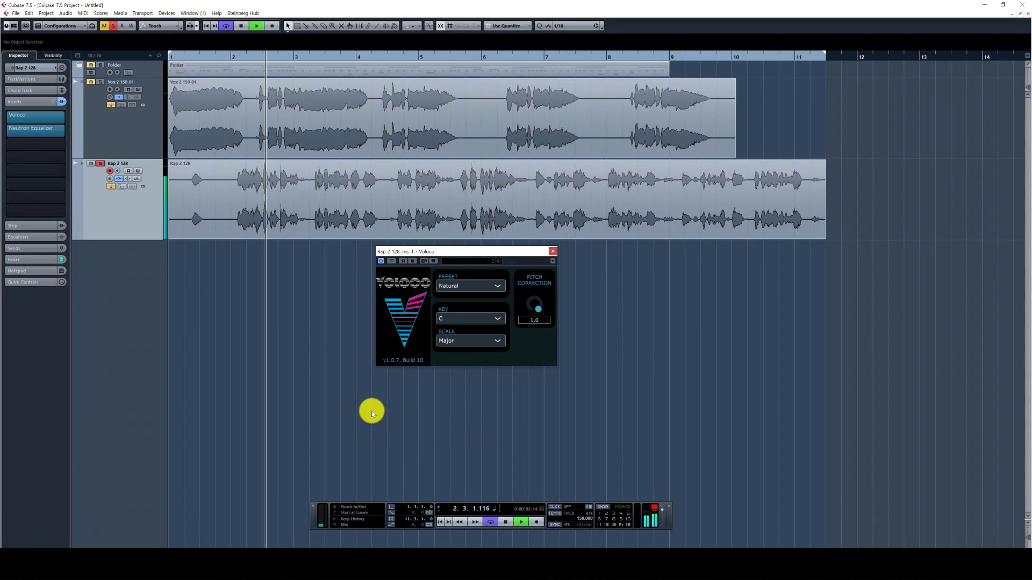
{"action": "key", "text": "space"}
Step: Set Voloco's key to F and scale to Minor, and play a short passage of the rap
{"action": "left_click", "coordinate": [459, 388]}
{"action": "left_click", "coordinate": [470, 341]}
{"action": "left_click", "coordinate": [454, 364]}
{"action": "key", "text": "space"}
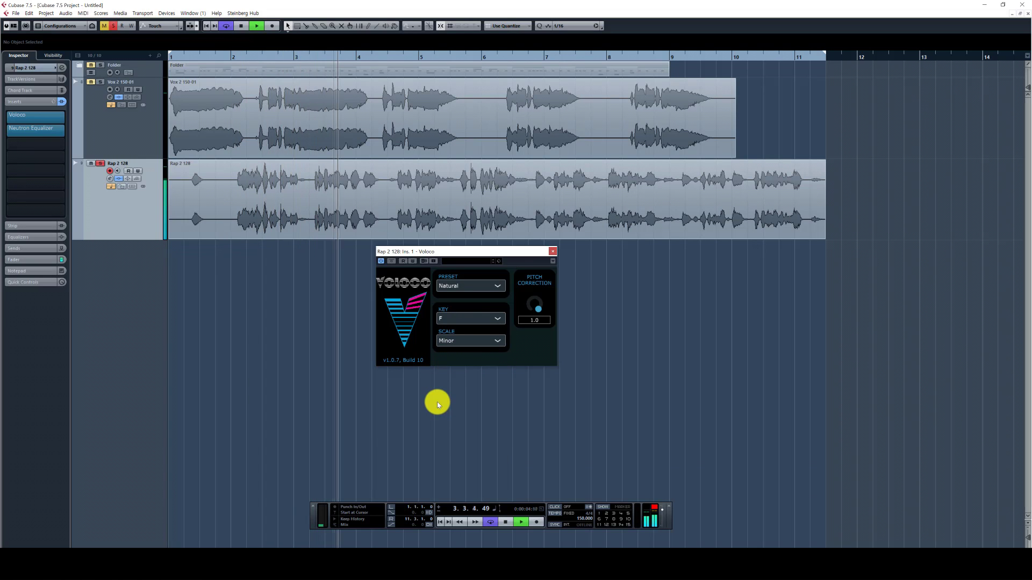
{"action": "key", "text": "space"}
Step: Return Voloco's key to C and its scale to Major
{"action": "left_click", "coordinate": [462, 319]}
{"action": "left_click", "coordinate": [466, 331]}
{"action": "left_click", "coordinate": [468, 339]}
{"action": "left_click", "coordinate": [463, 352]}
{"action": "right_click", "coordinate": [437, 399]}
Step: Play the rap track while bypassing and re-enabling Voloco to compare the Natural preset with the dry vocal, then stop
{"action": "key", "text": "space"}
{"action": "left_click", "coordinate": [392, 261]}
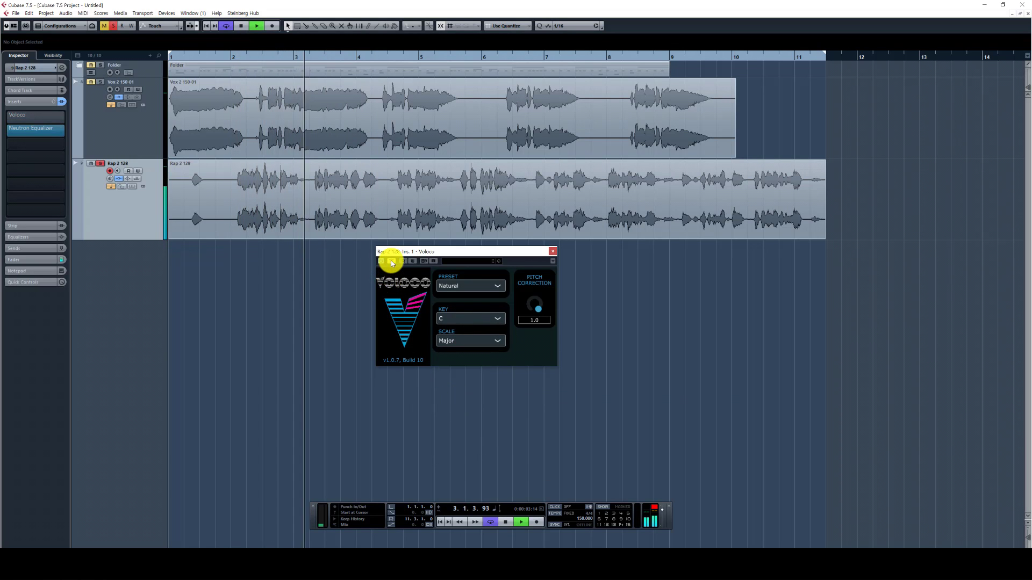
{"action": "left_click", "coordinate": [392, 262]}
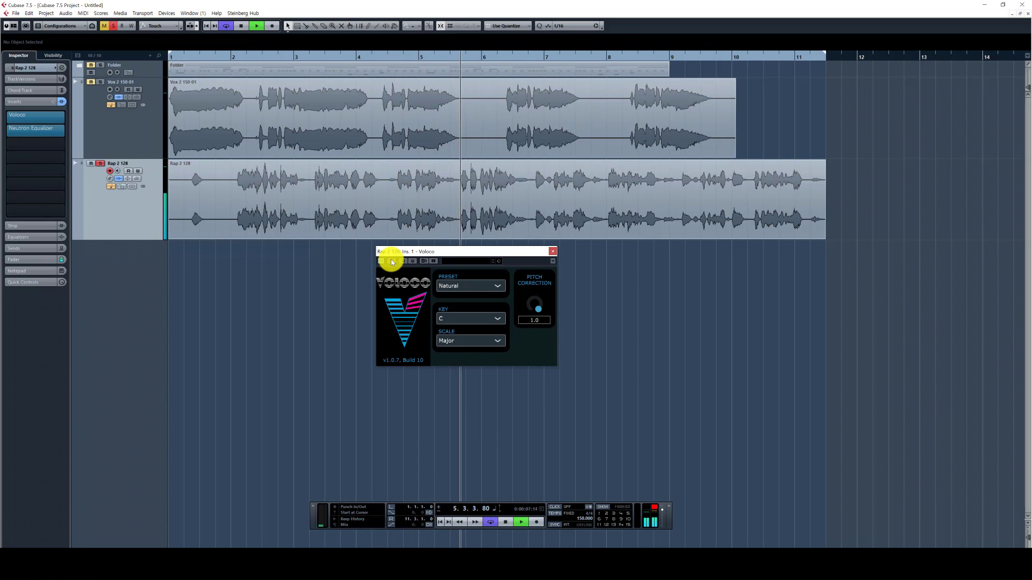
{"action": "key", "text": "space"}
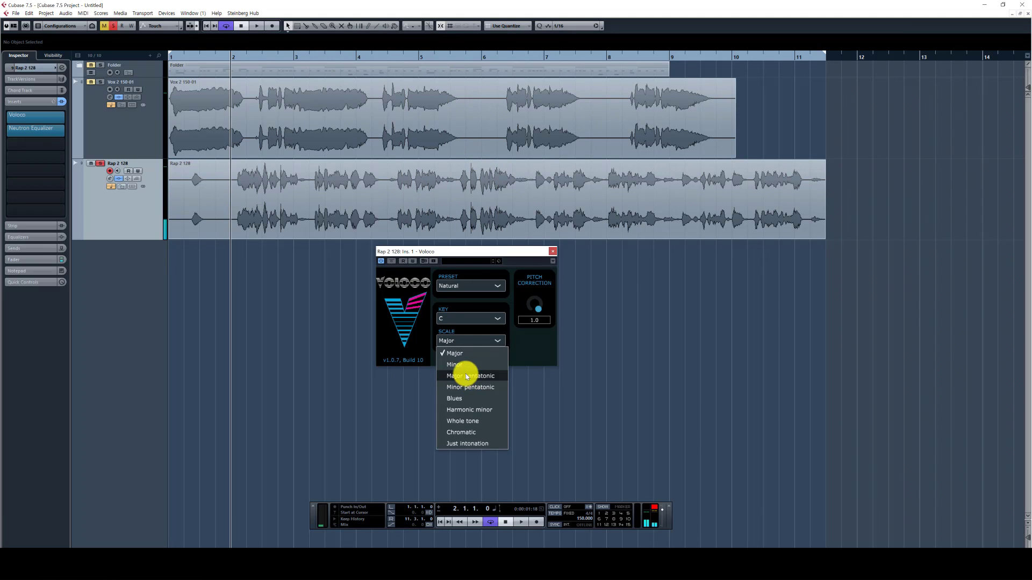
Step: Try the Major pentatonic and Just intonation scales during rap playback, then return the scale to Major
{"action": "left_click", "coordinate": [466, 376]}
{"action": "key", "text": "space"}
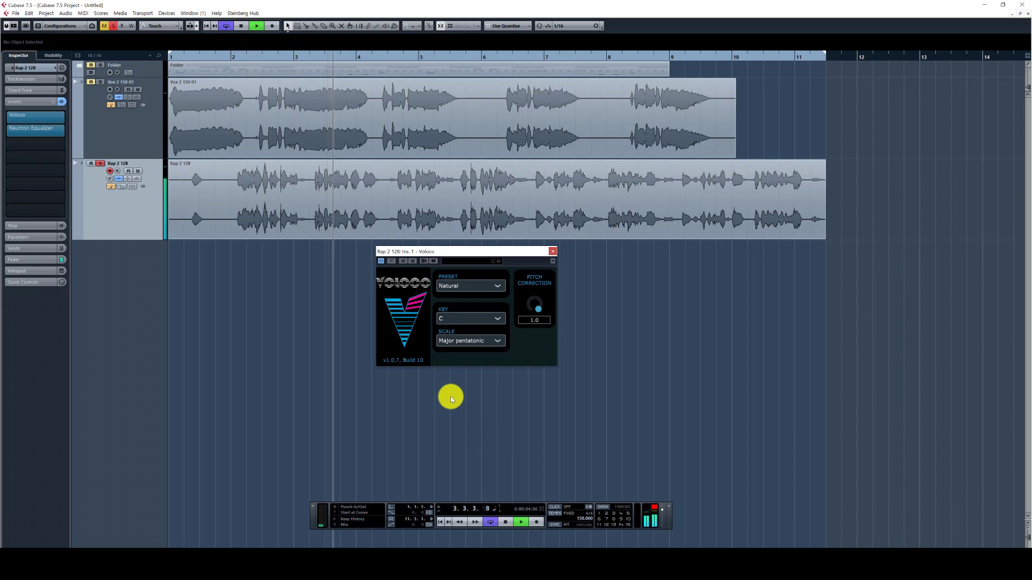
{"action": "left_click", "coordinate": [461, 342]}
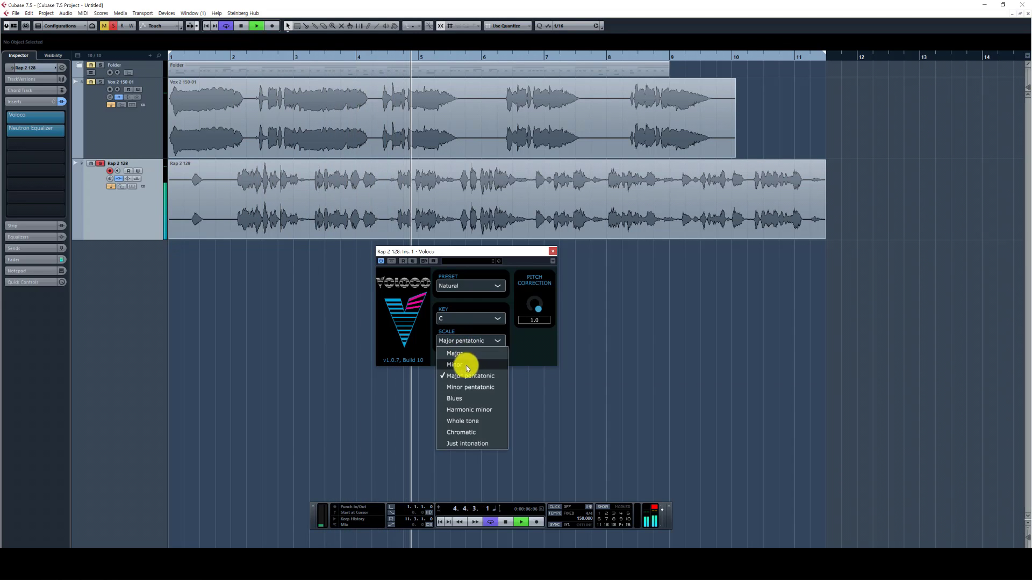
{"action": "left_click", "coordinate": [469, 444]}
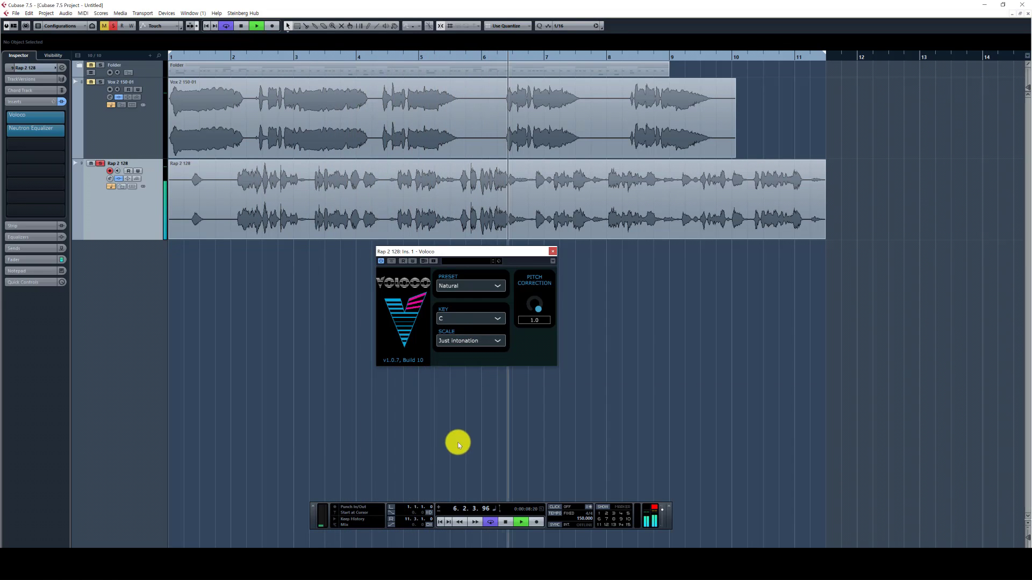
{"action": "left_click", "coordinate": [461, 341]}
{"action": "left_click", "coordinate": [465, 355]}
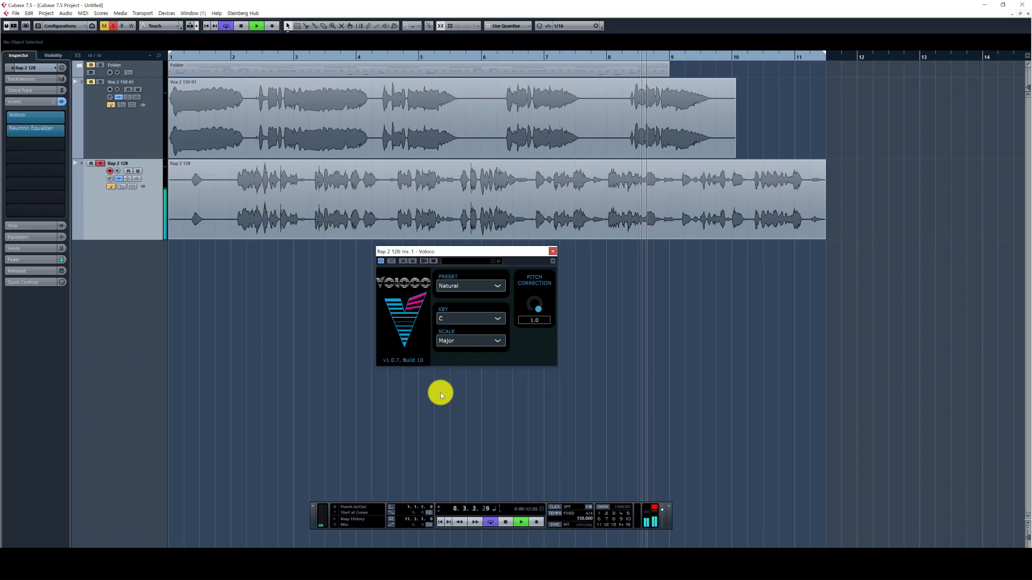
Step: Set the rap track's Voloco preset to Hard, listen to the result and stop playback
{"action": "left_click", "coordinate": [470, 288]}
{"action": "left_click", "coordinate": [458, 299]}
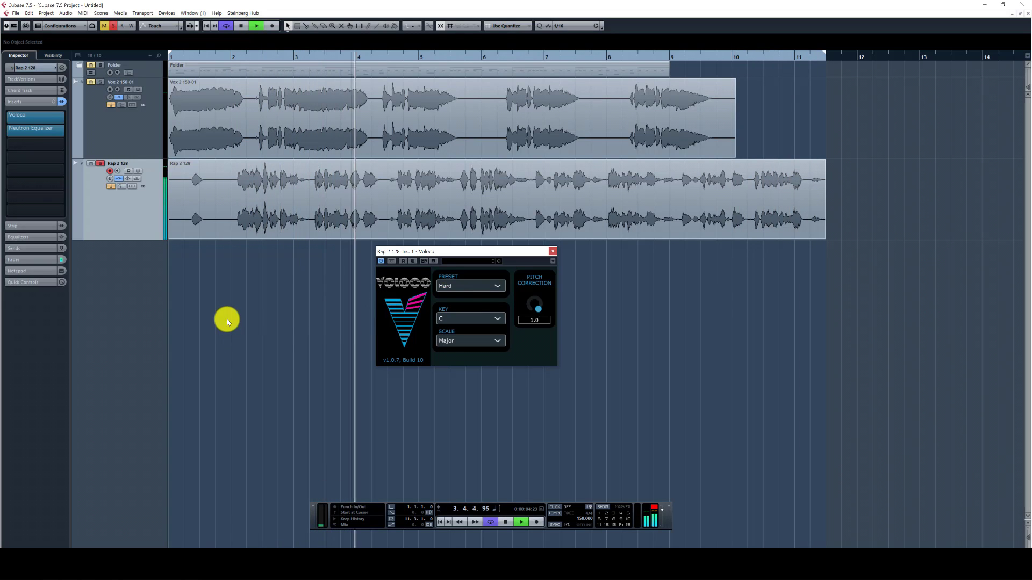
{"action": "key", "text": "space"}
{"action": "left_click", "coordinate": [293, 209]}
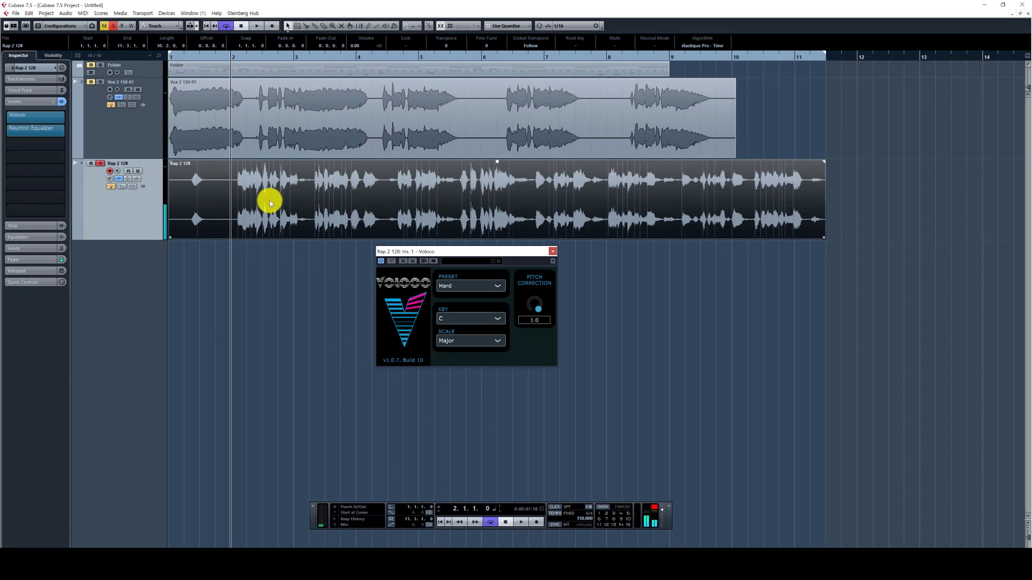
{"action": "left_click", "coordinate": [280, 311]}
Step: Open the Voloco window of the Vox 2 150-01 track and arrange it side by side with the rap track's Voloco window
{"action": "left_click_drag", "start_coordinate": [437, 258], "coordinate": [405, 248]}
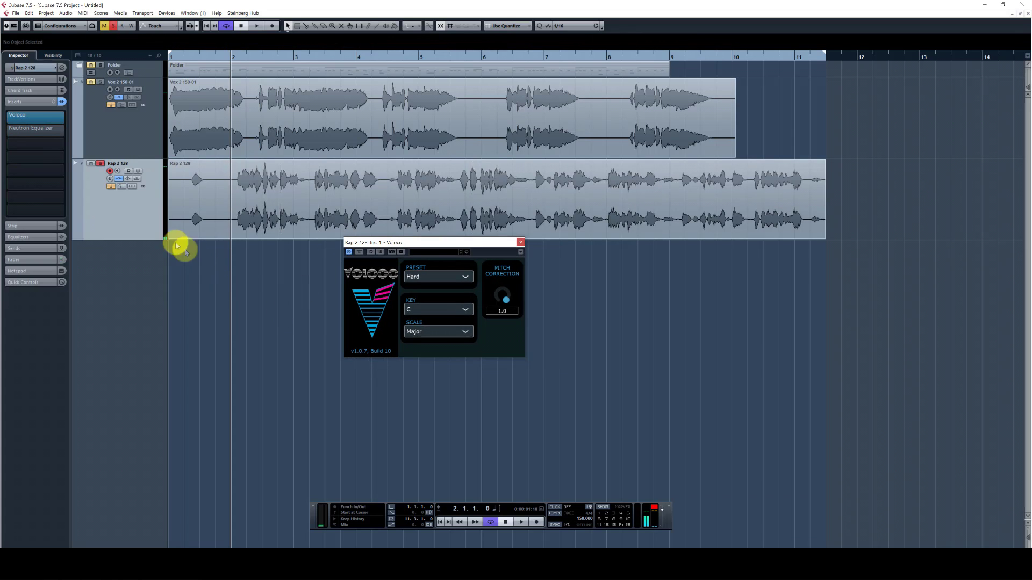
{"action": "left_click", "coordinate": [144, 137]}
{"action": "left_click", "coordinate": [48, 122]}
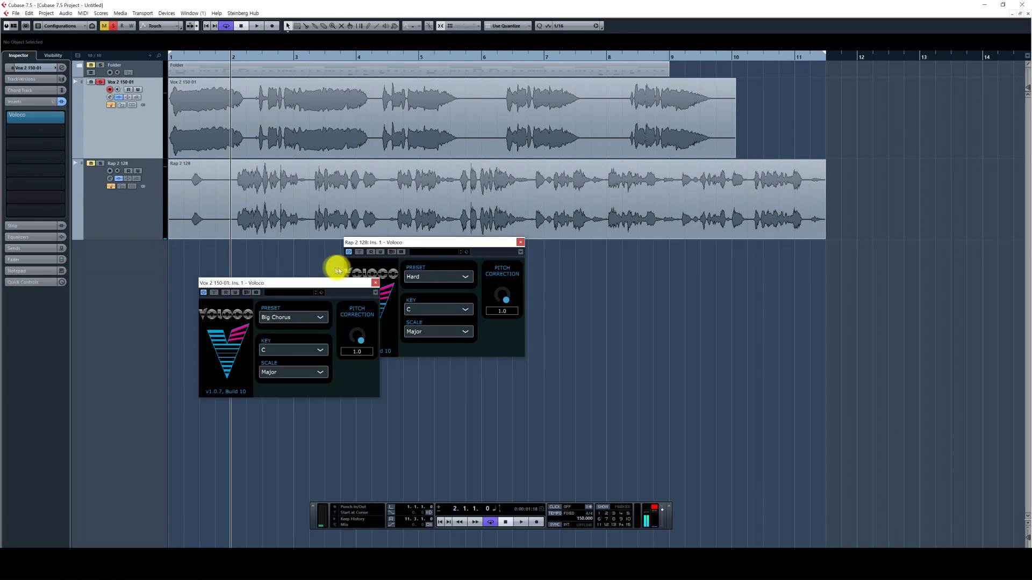
{"action": "left_click_drag", "start_coordinate": [363, 244], "coordinate": [495, 273]}
{"action": "left_click_drag", "start_coordinate": [335, 285], "coordinate": [394, 252]}
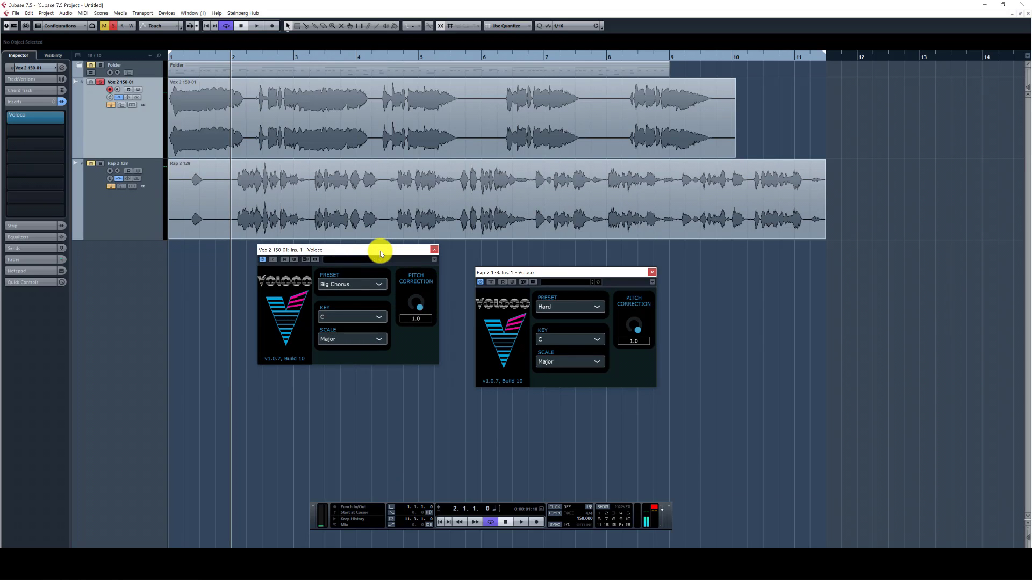